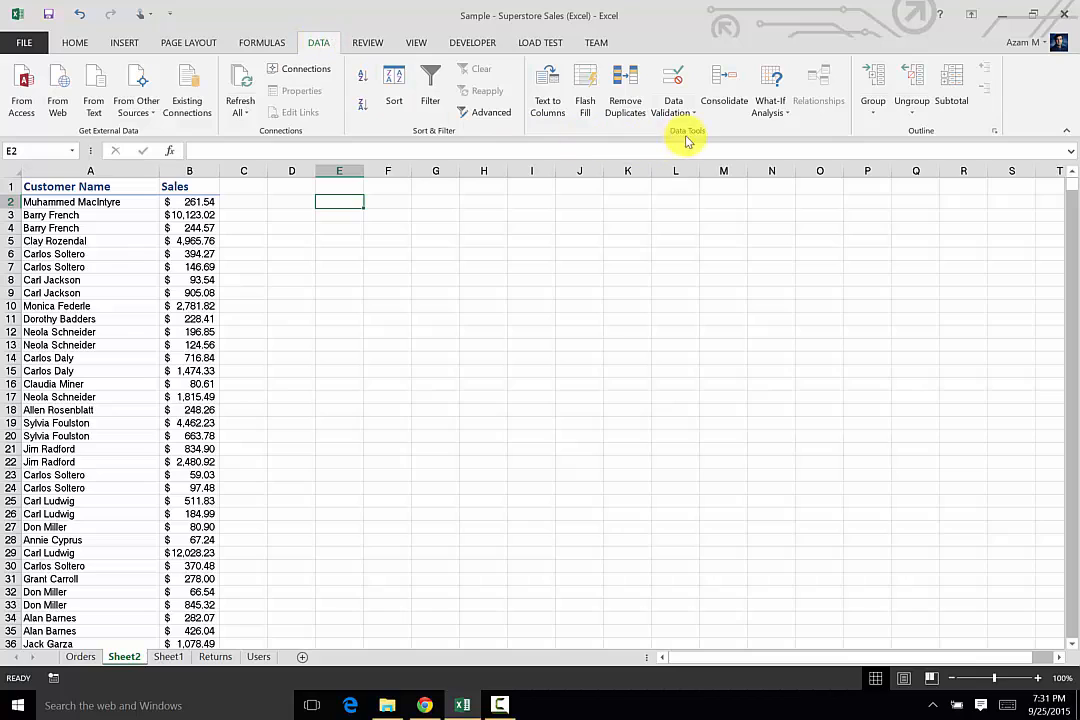
# Consolidate the Sheet2 range A2:B8400 into E2 using the Sum function, with labels taken from the left column
pyautogui.click(731, 90)
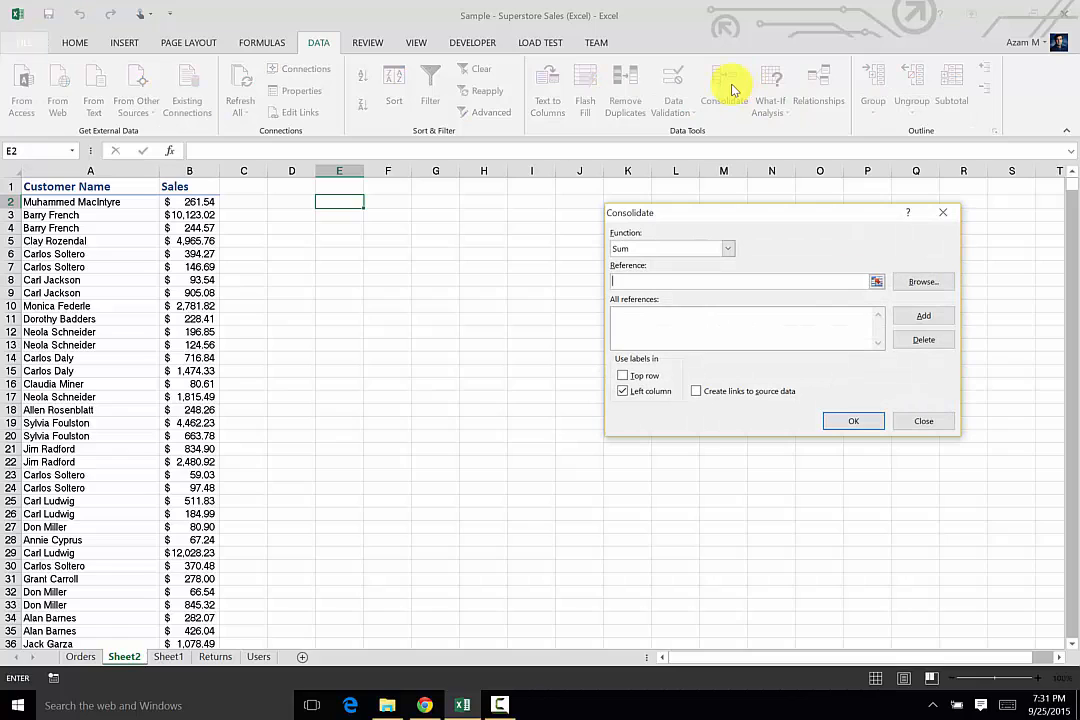
pyautogui.click(728, 249)
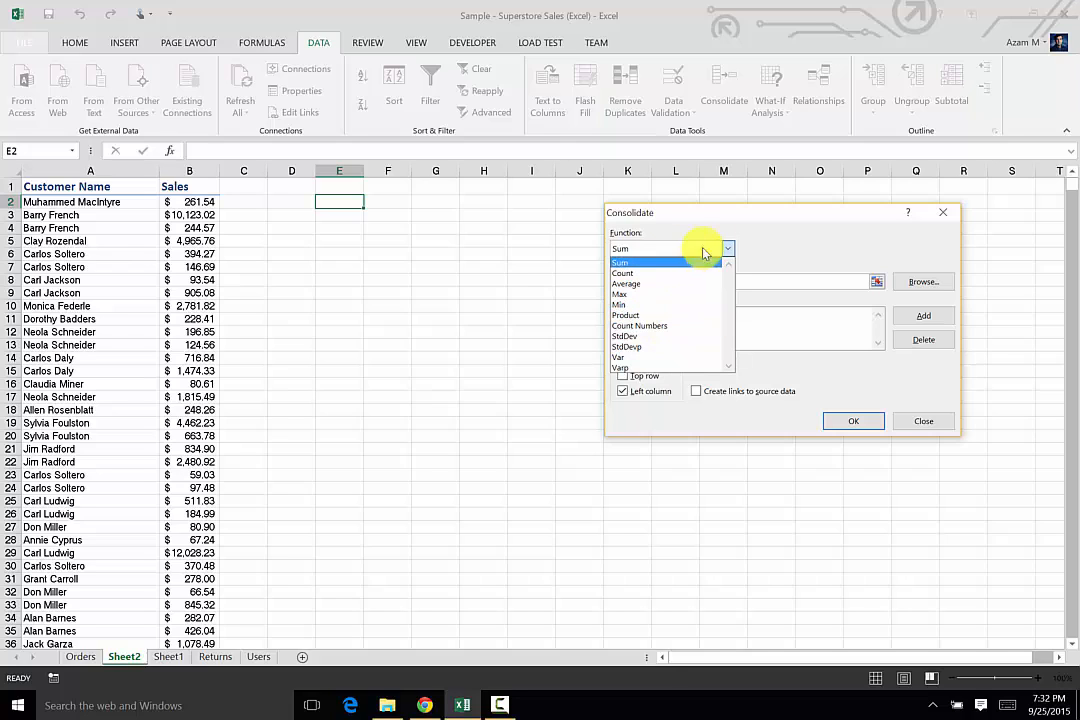
pyautogui.click(782, 238)
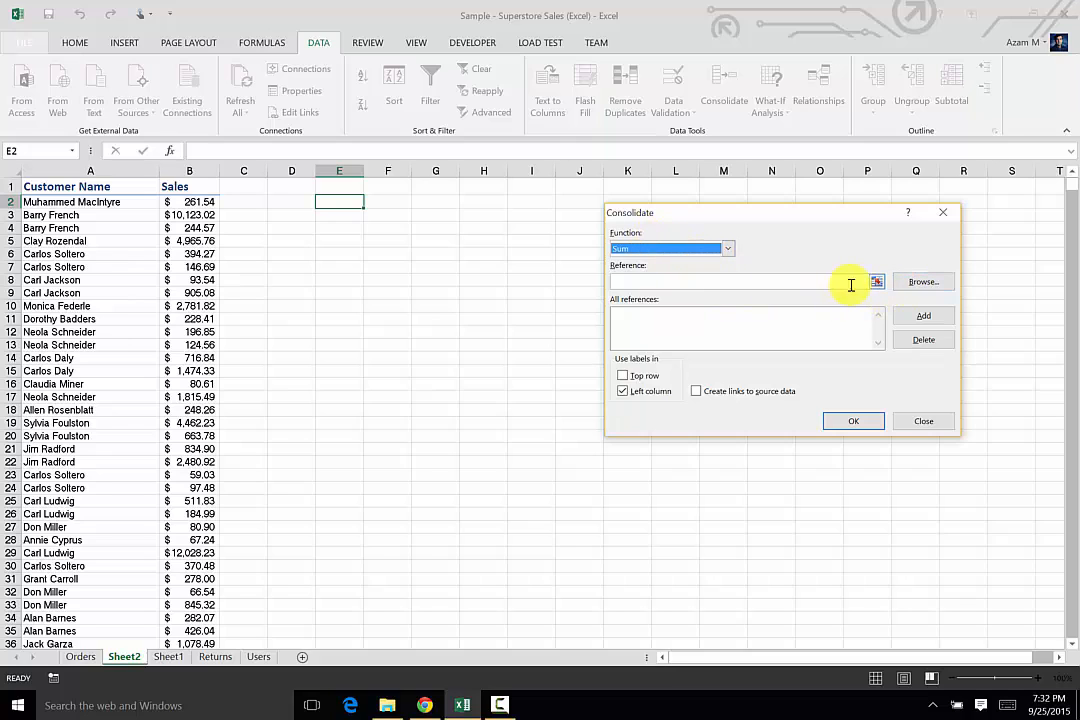
pyautogui.click(820, 280)
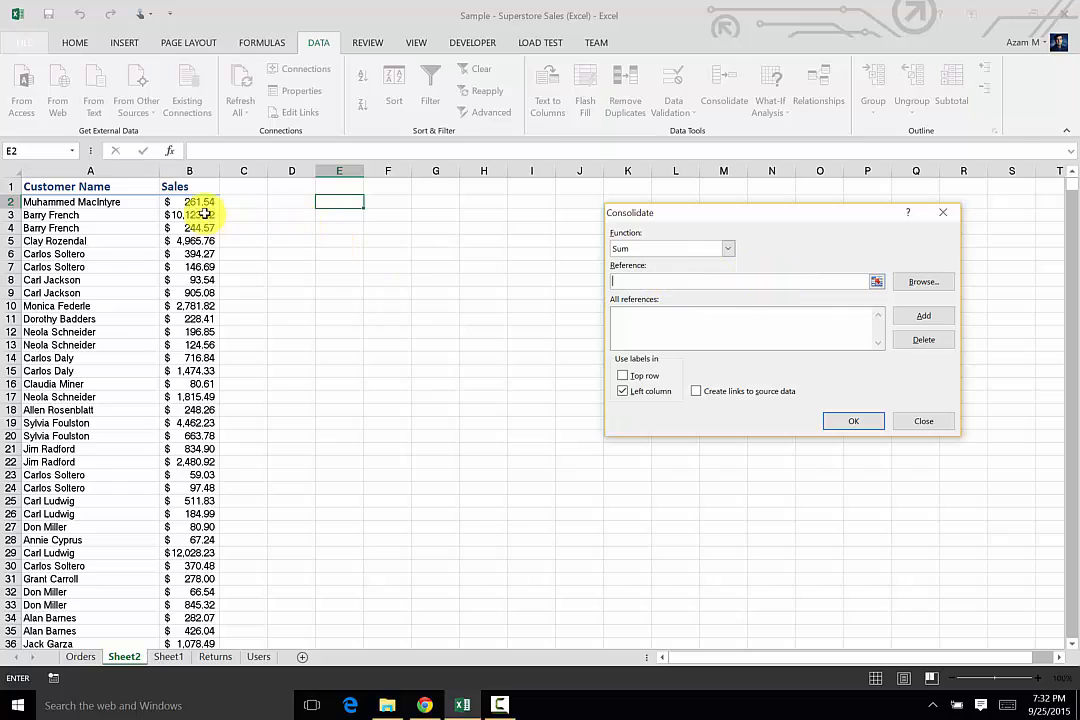
pyautogui.moveTo(108, 202); pyautogui.dragTo(172, 205)
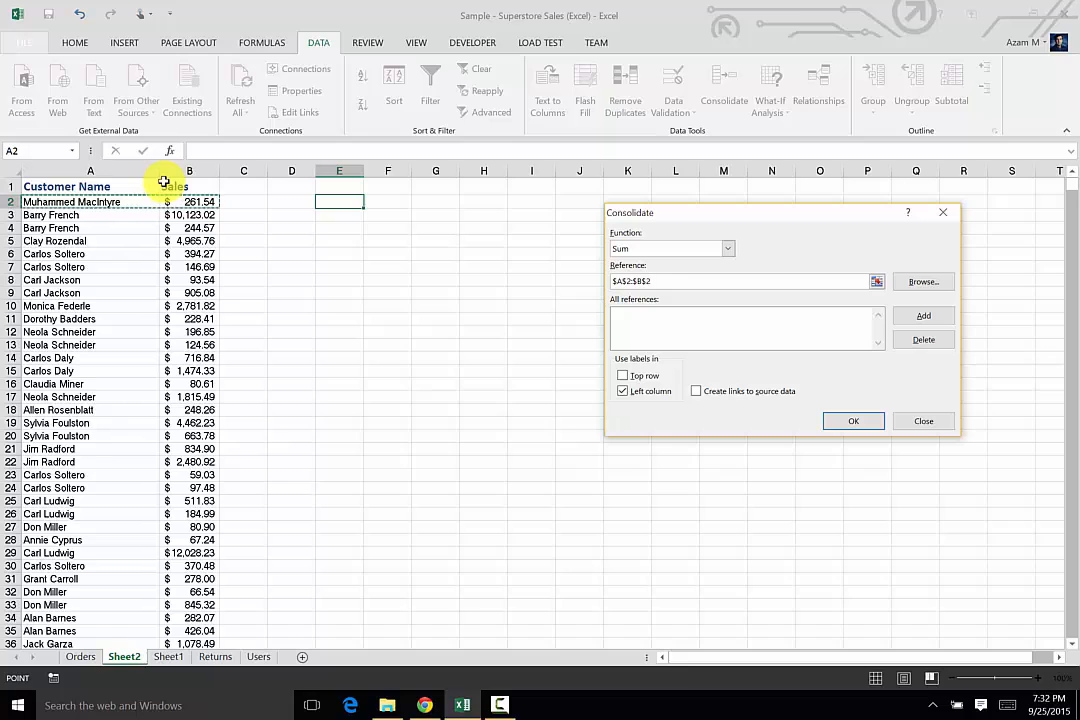
pyautogui.hotkey('ctrl', 'shift', 'Down')
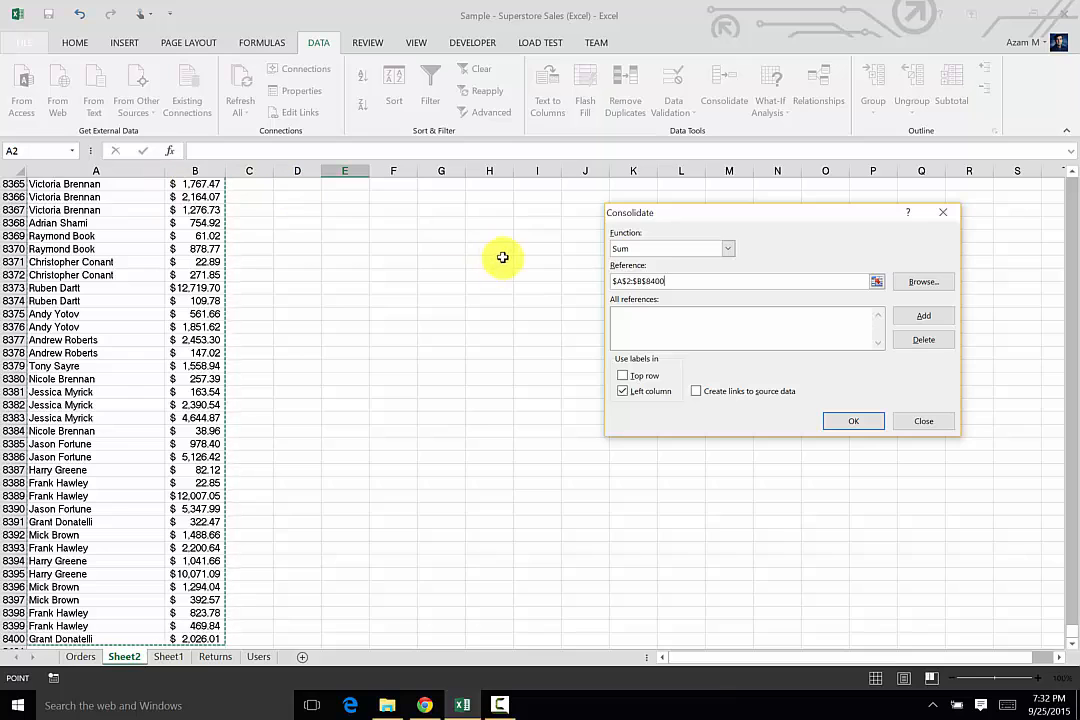
pyautogui.click(924, 316)
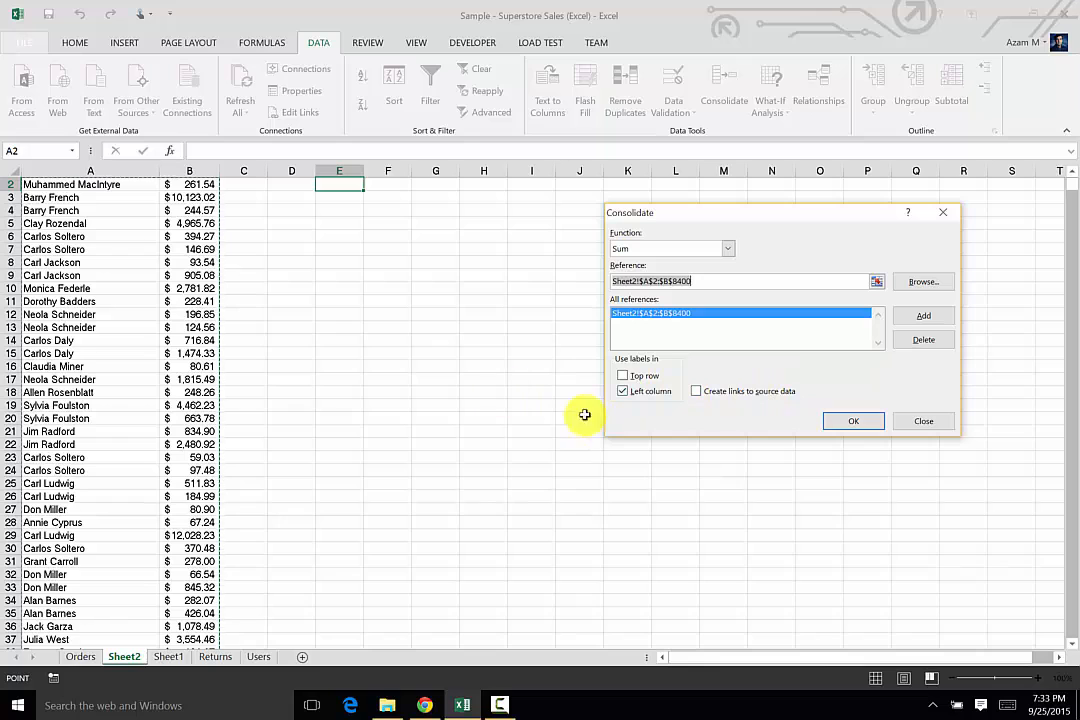
pyautogui.click(1071, 175)
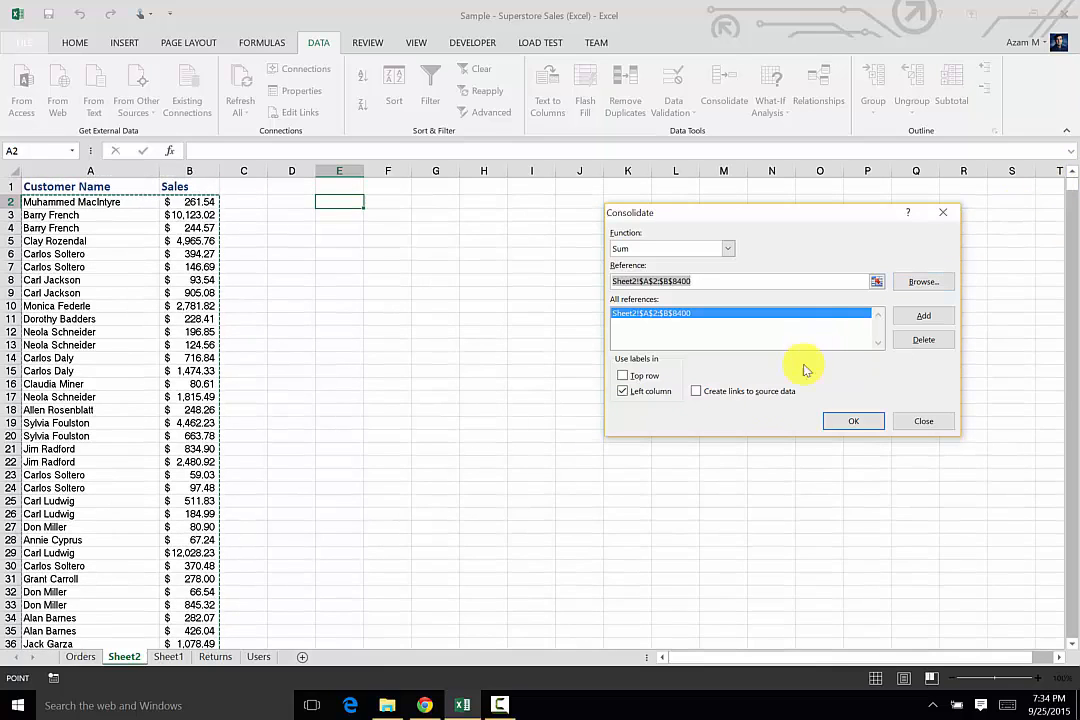
pyautogui.click(857, 420)
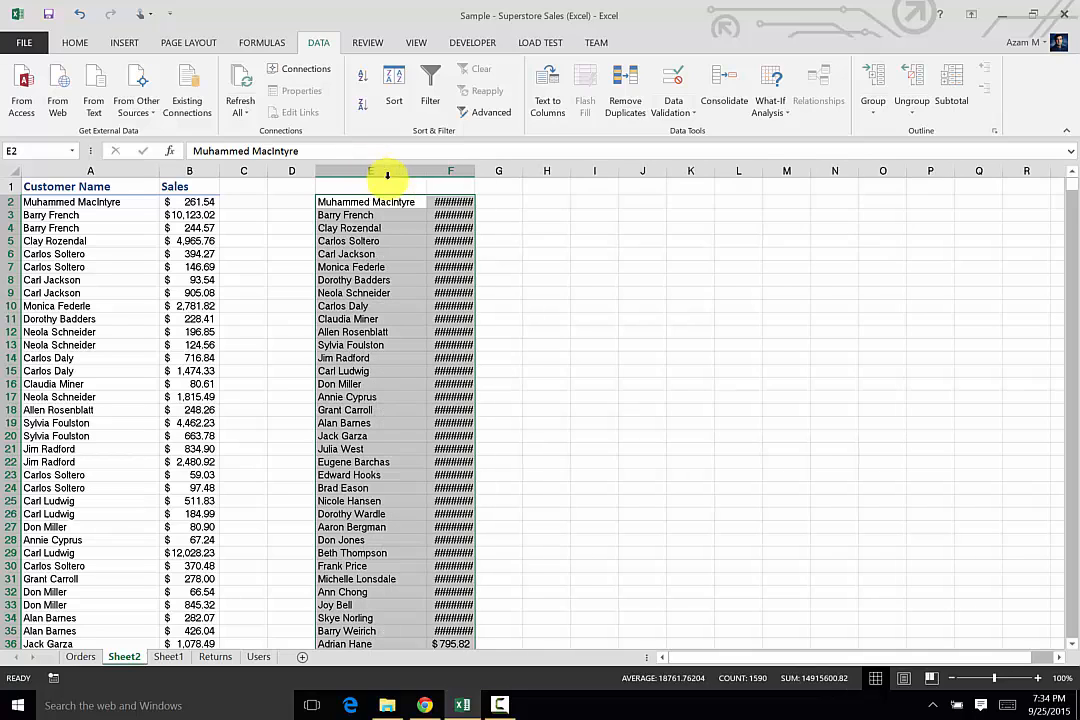
# Fit column F to its consolidated sales values and widen it slightly more
pyautogui.click(474, 170)
pyautogui.doubleClick(474, 170)
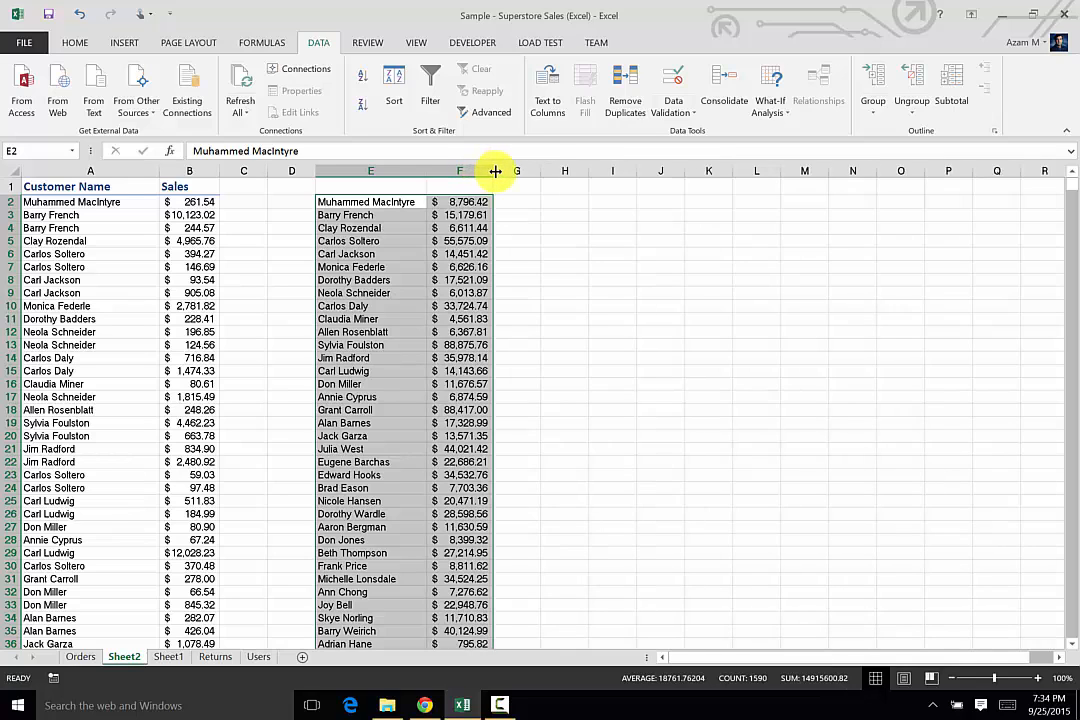
pyautogui.moveTo(495, 171); pyautogui.dragTo(520, 172)
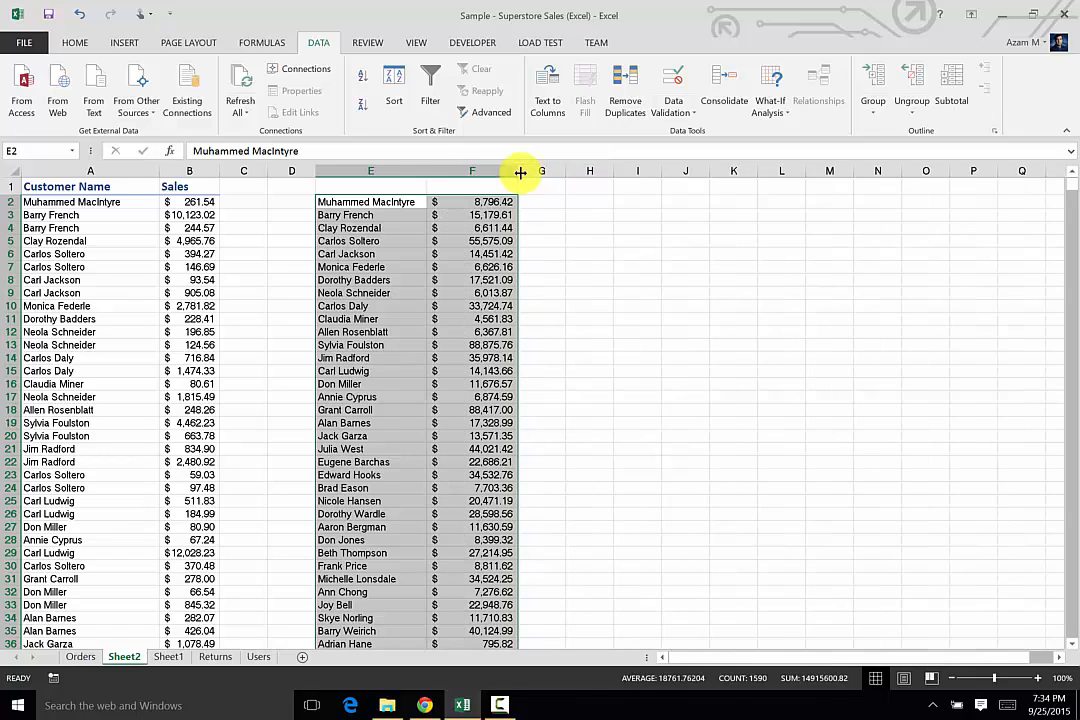
# Label the consolidated columns by entering "Sum of Sales" in F1 and "Customer Name" in E1
pyautogui.click(471, 186)
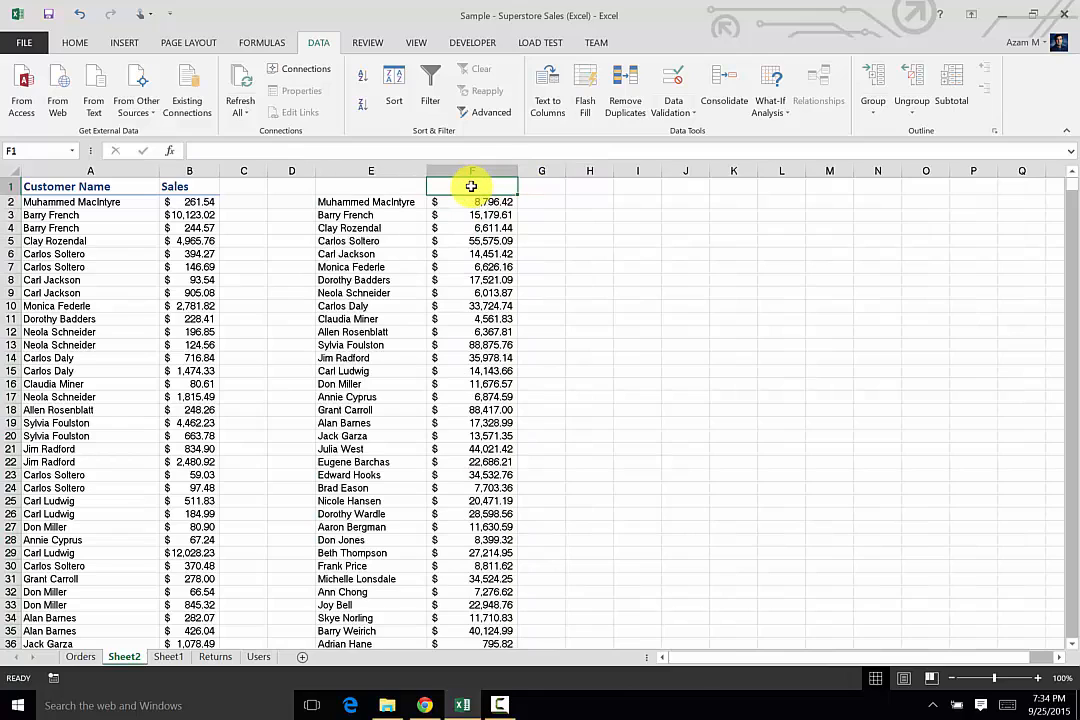
pyautogui.write('Sum of Sales')
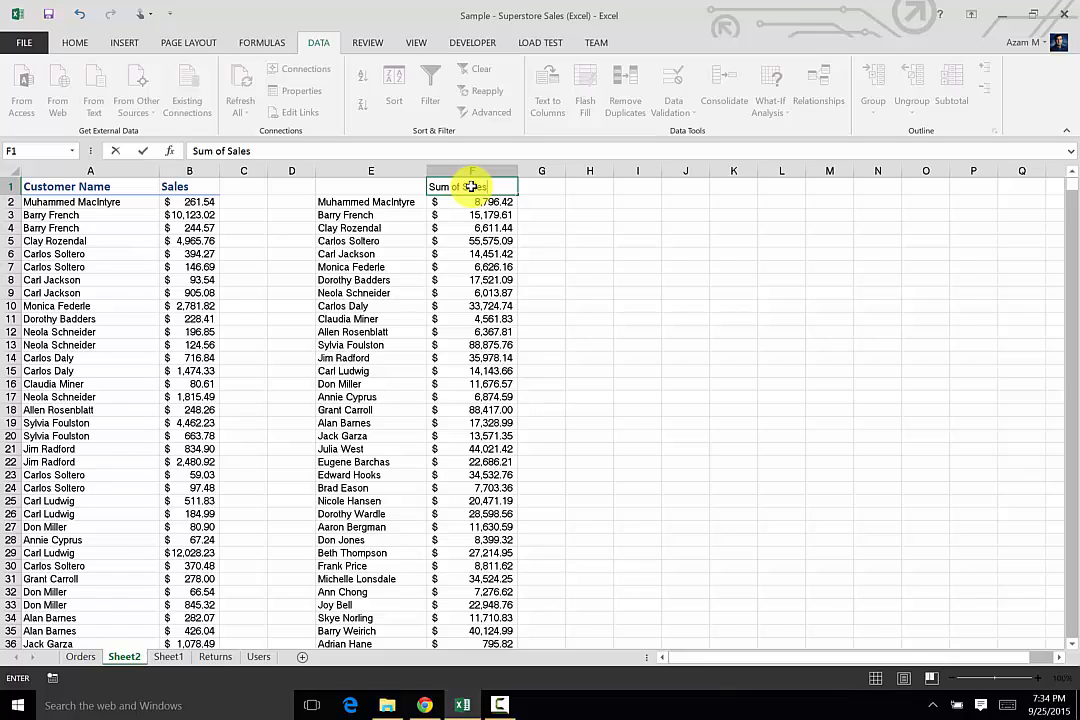
pyautogui.click(386, 185)
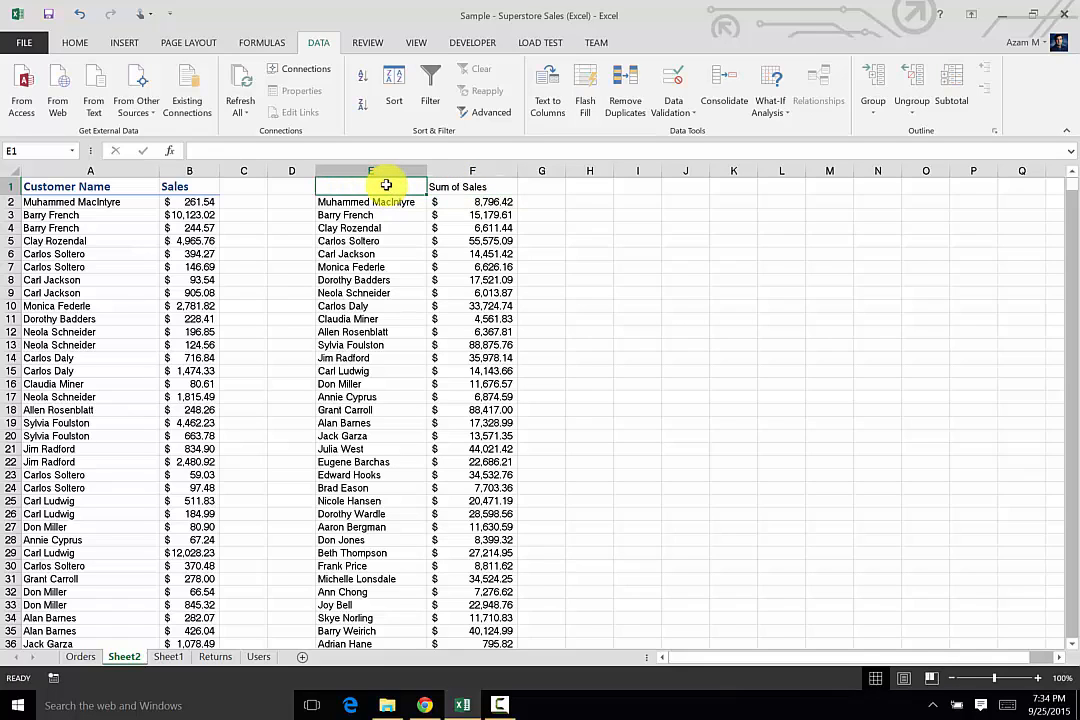
pyautogui.write('Customer Name')
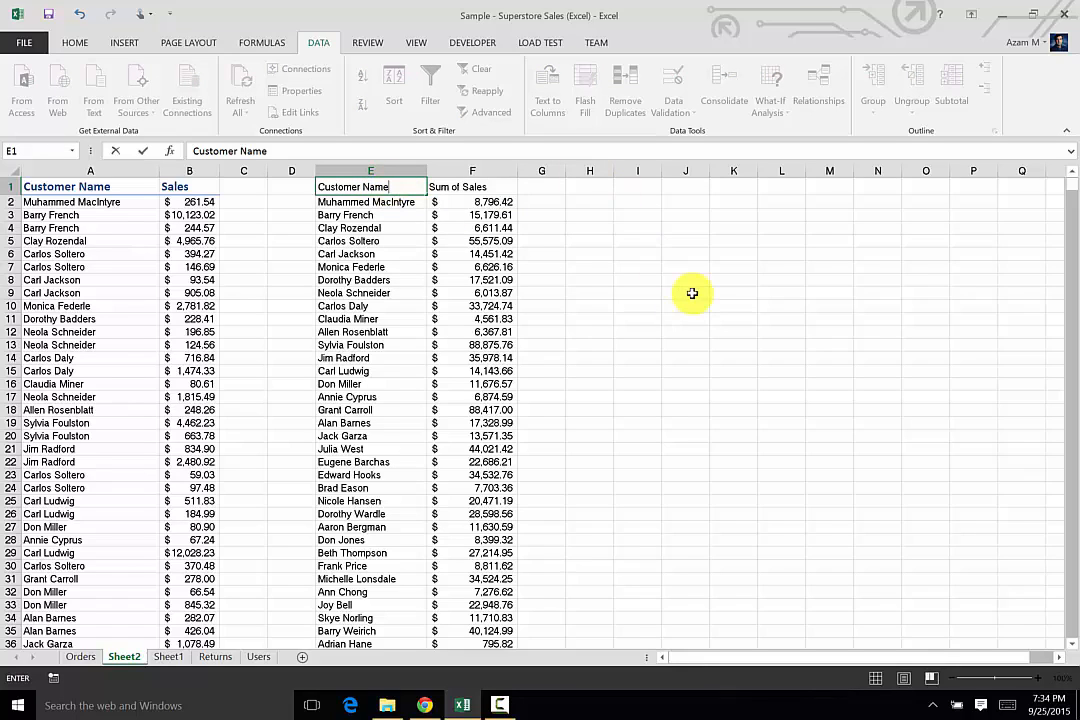
pyautogui.click(690, 293)
# Apply the Heading 1 cell style to the header cells E1:F1
pyautogui.moveTo(367, 187); pyautogui.dragTo(470, 179)
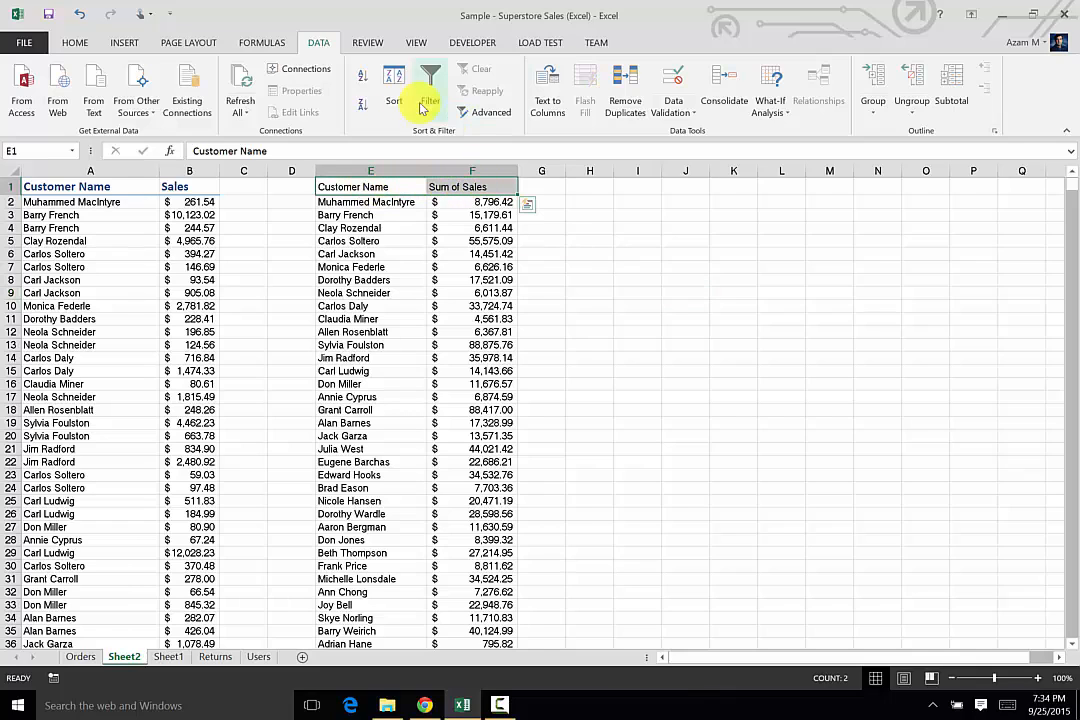
pyautogui.click(74, 43)
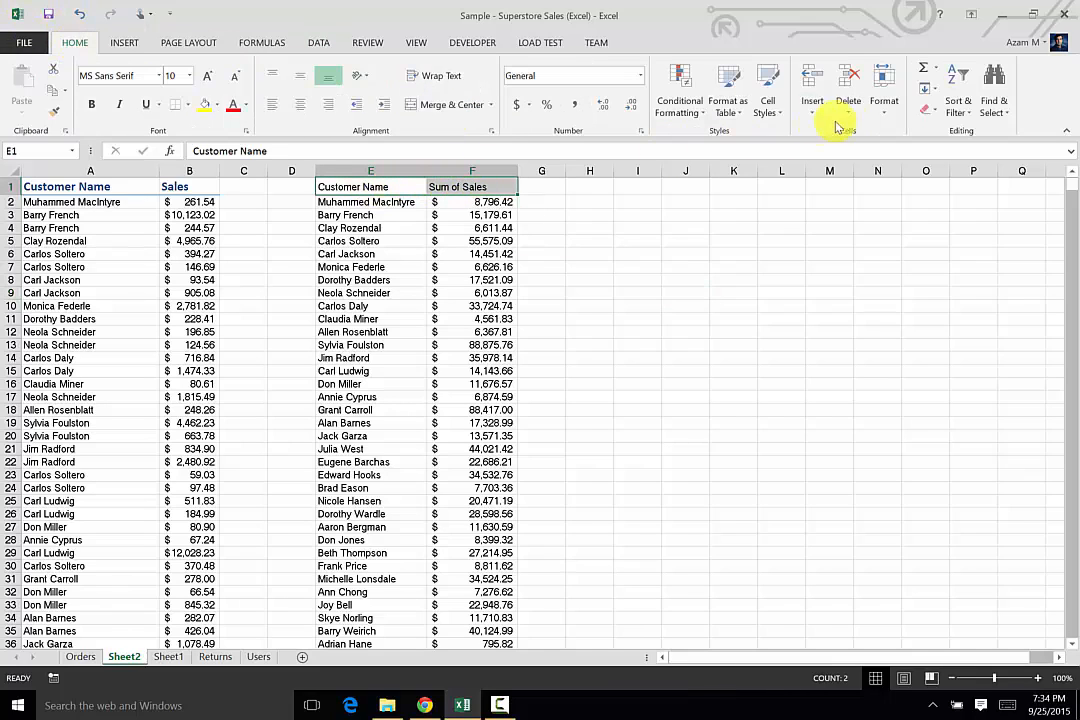
pyautogui.click(884, 108)
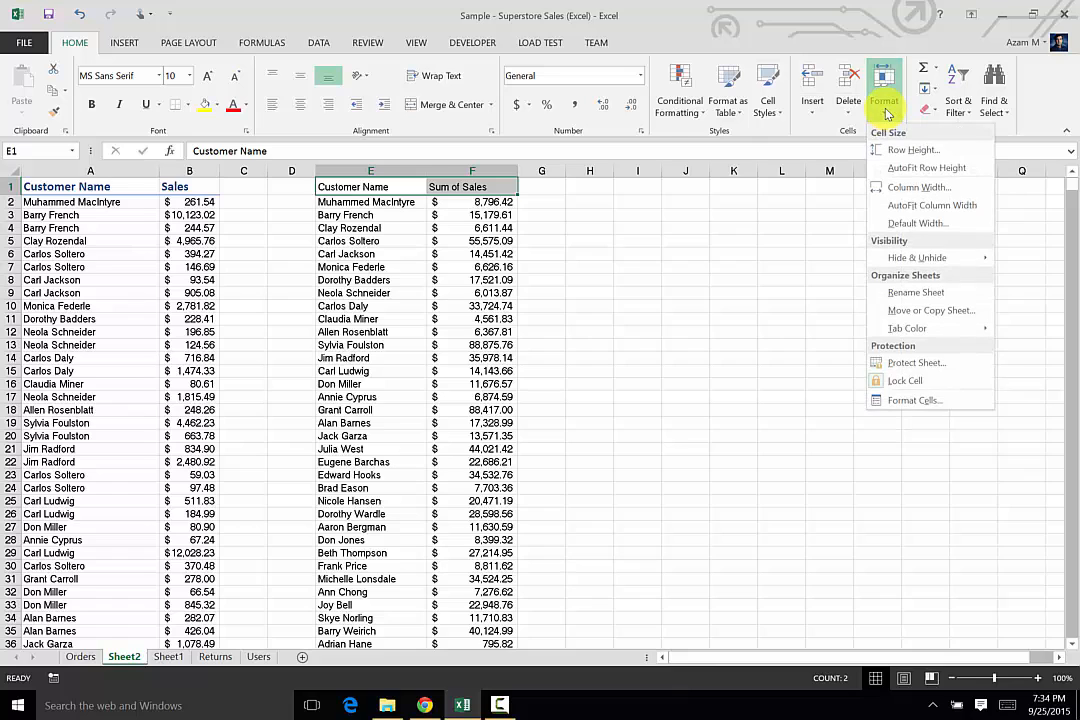
pyautogui.click(777, 115)
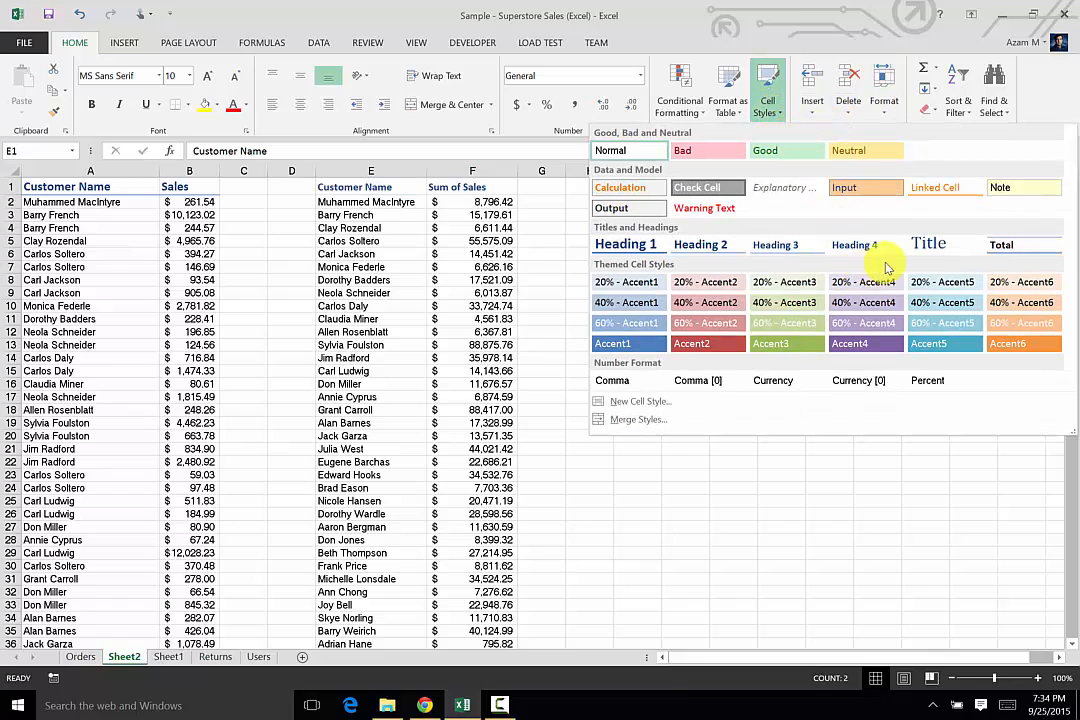
pyautogui.click(646, 244)
pyautogui.click(745, 394)
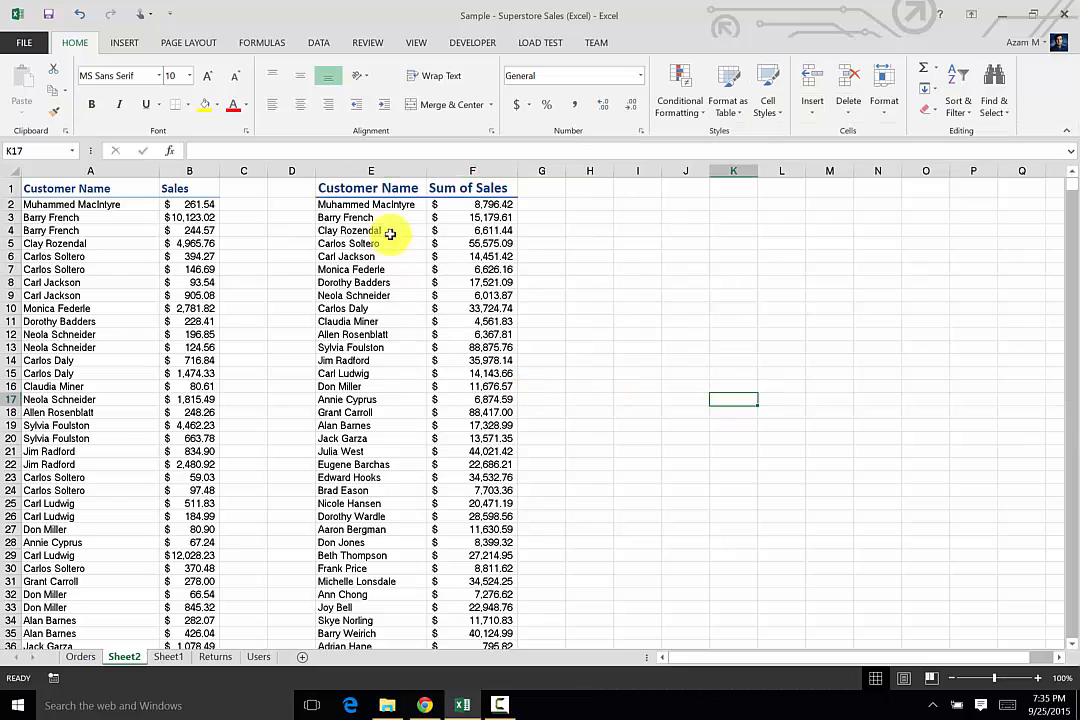
# Compare the repeated customer rows in columns A:B with the consolidated list in E:F, down to the list's end
pyautogui.click(68, 256)
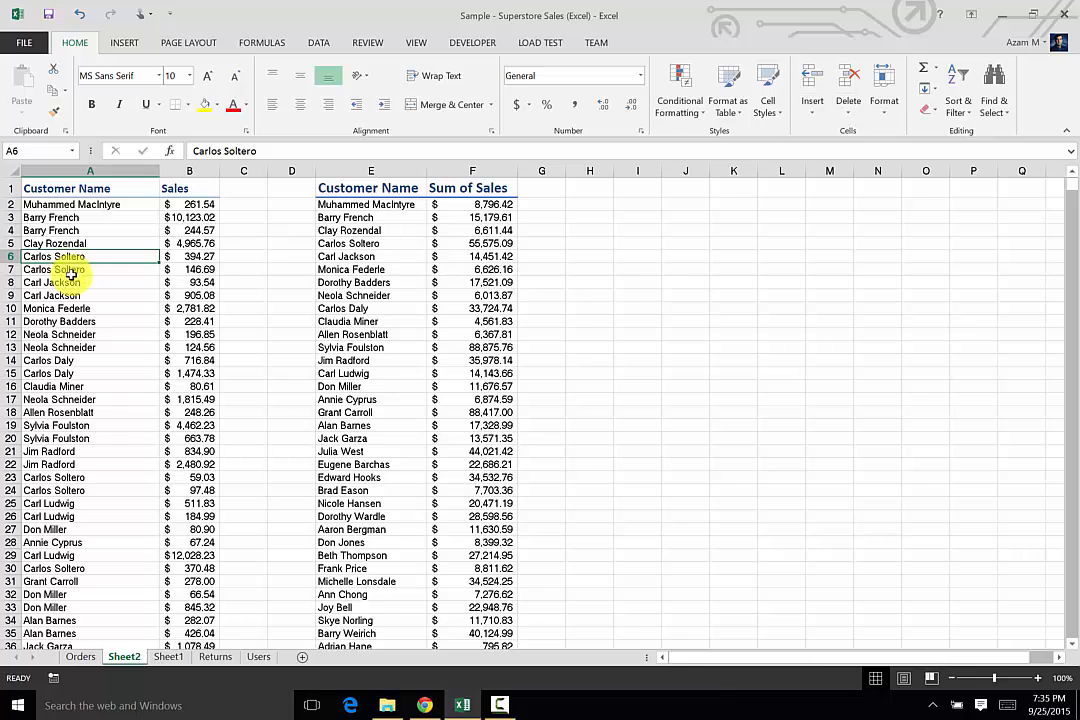
pyautogui.click(205, 257)
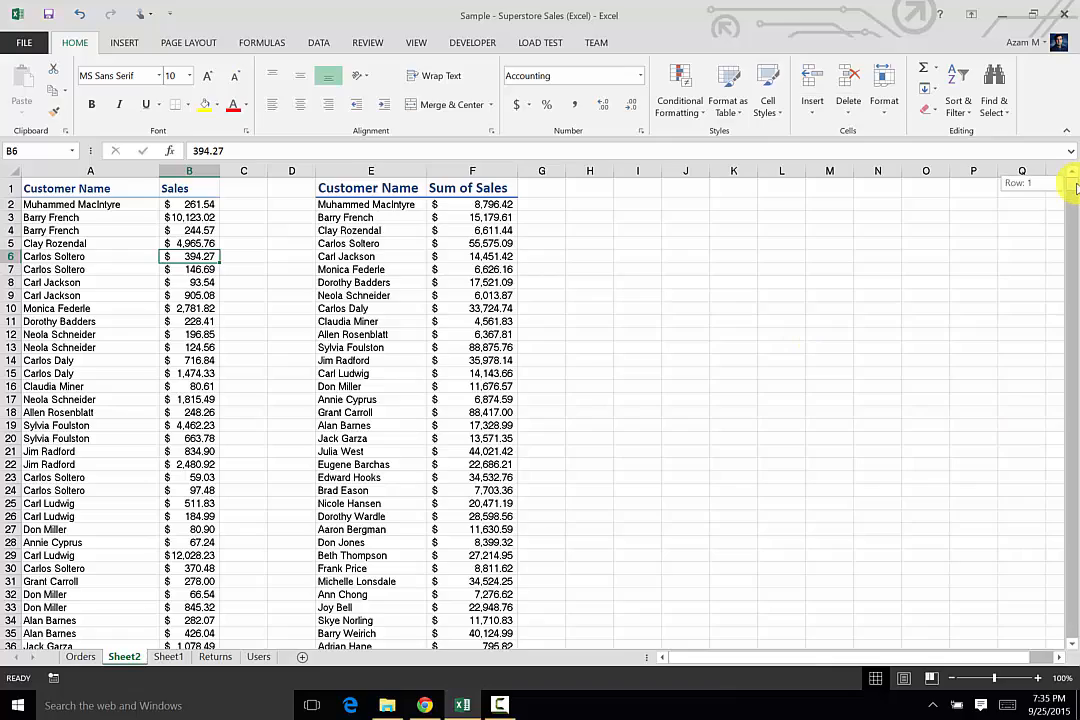
pyautogui.moveTo(1074, 190); pyautogui.dragTo(1068, 170)
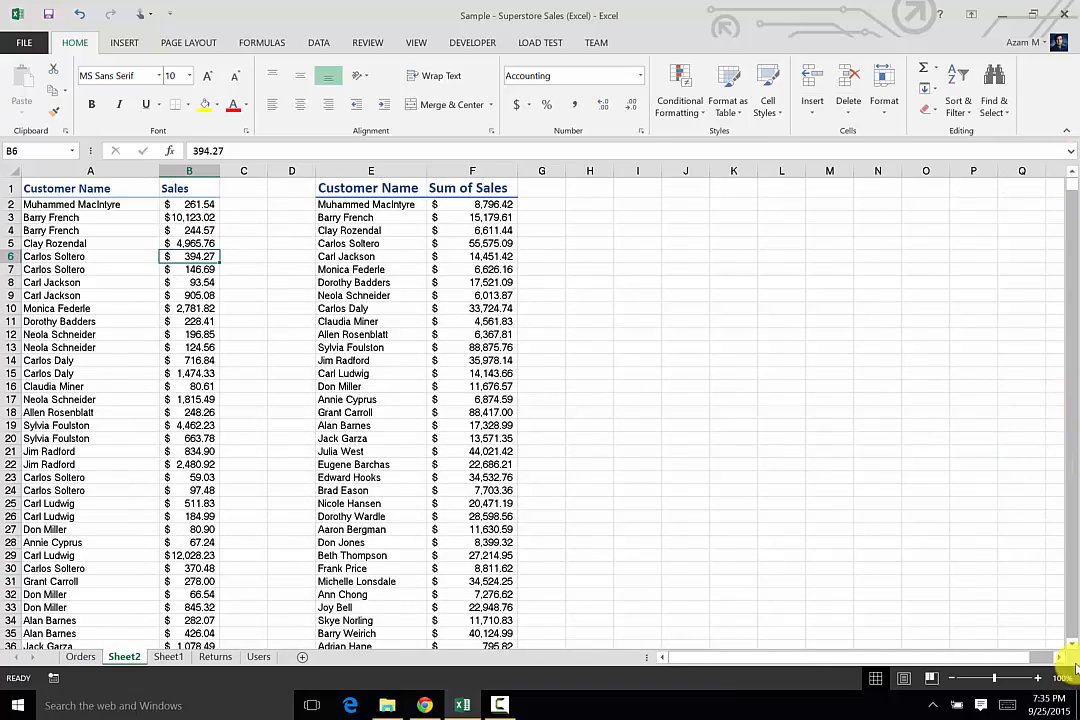
pyautogui.moveTo(1071, 646); pyautogui.dragTo(1072, 648)
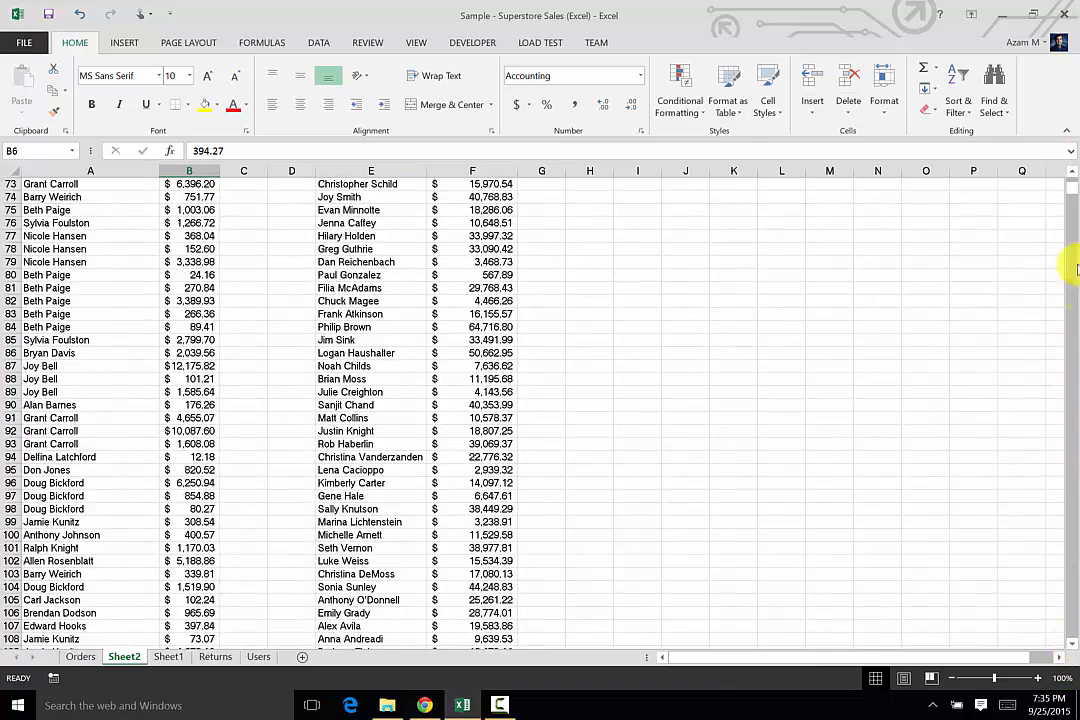
pyautogui.moveTo(1072, 185); pyautogui.dragTo(1068, 217)
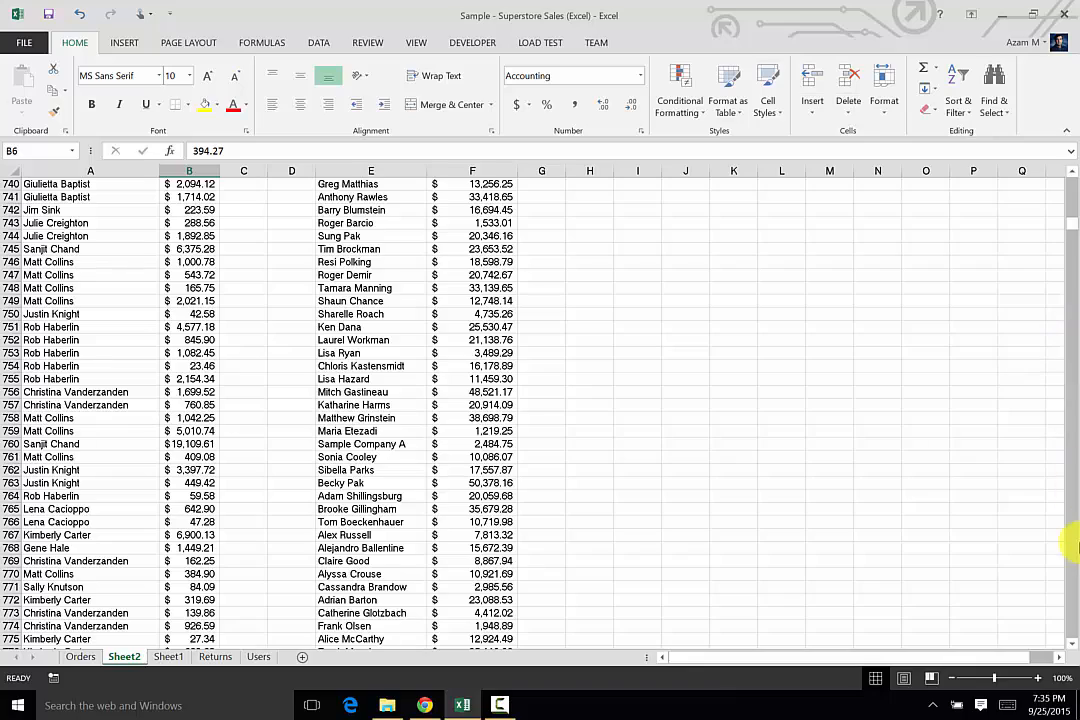
pyautogui.moveTo(1073, 646); pyautogui.dragTo(1073, 646)
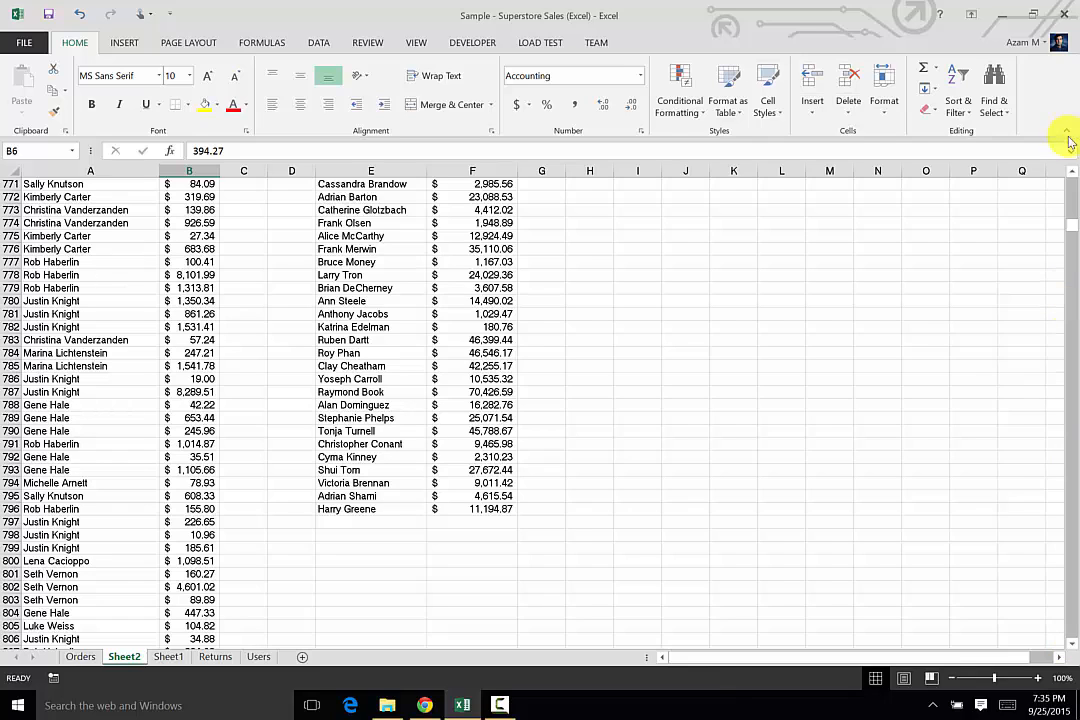
pyautogui.moveTo(1073, 177); pyautogui.dragTo(1073, 177)
# Start a small sample list with a first name in L722 and the value 56 in M722
pyautogui.click(765, 278)
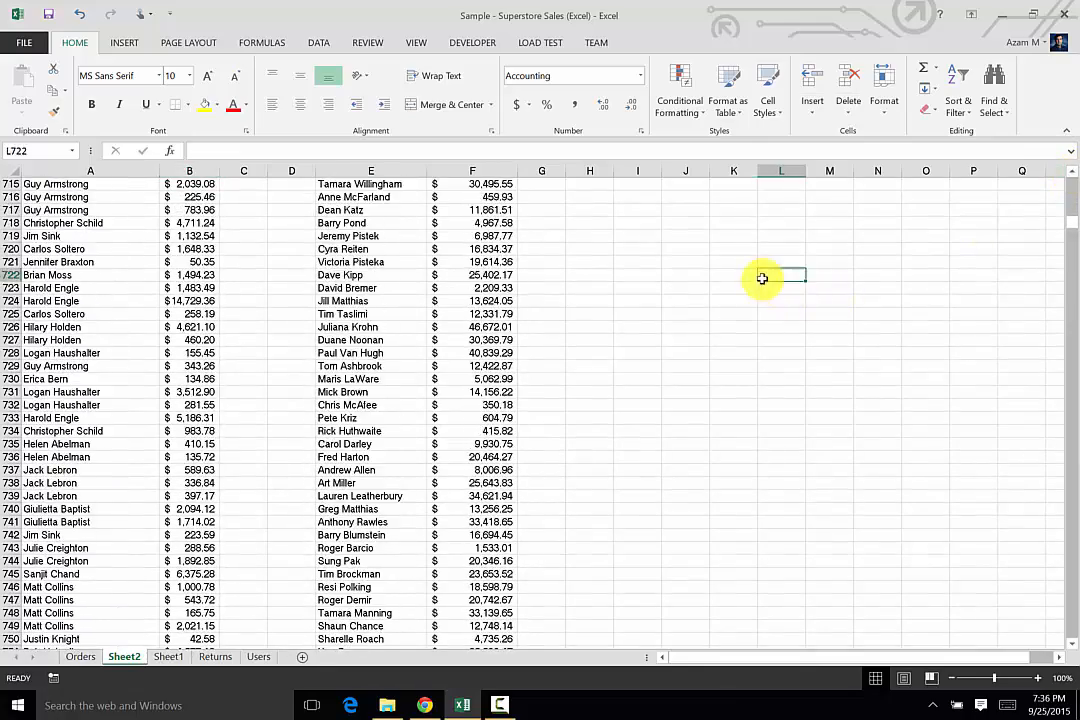
pyautogui.write('Sara')
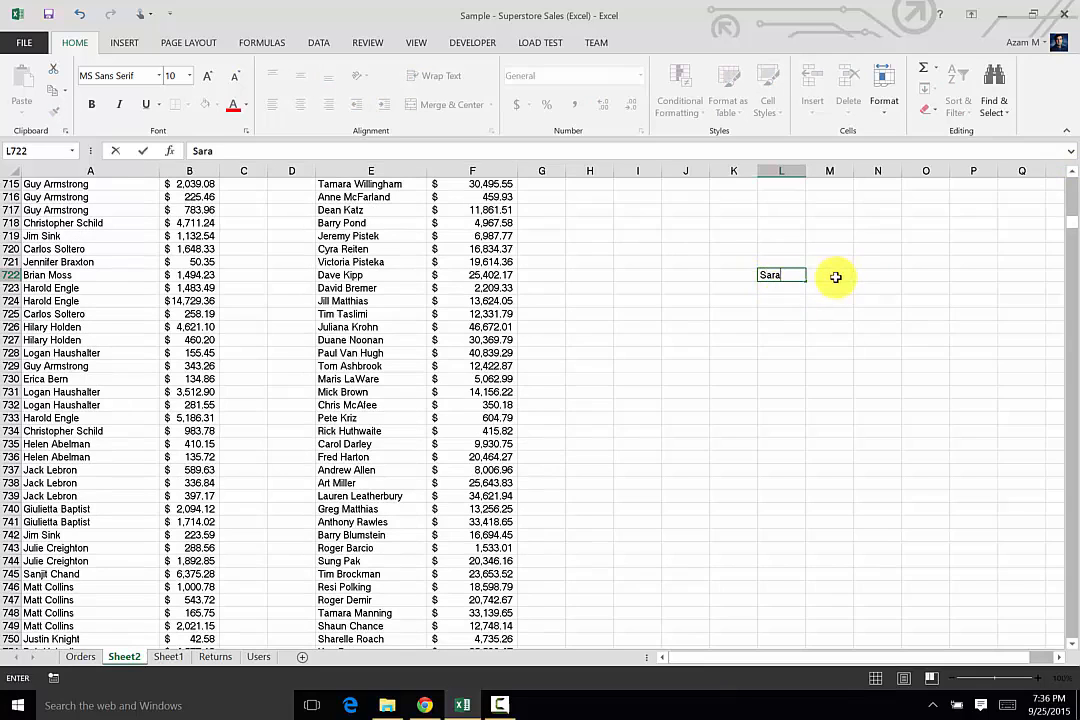
pyautogui.press('Tab')
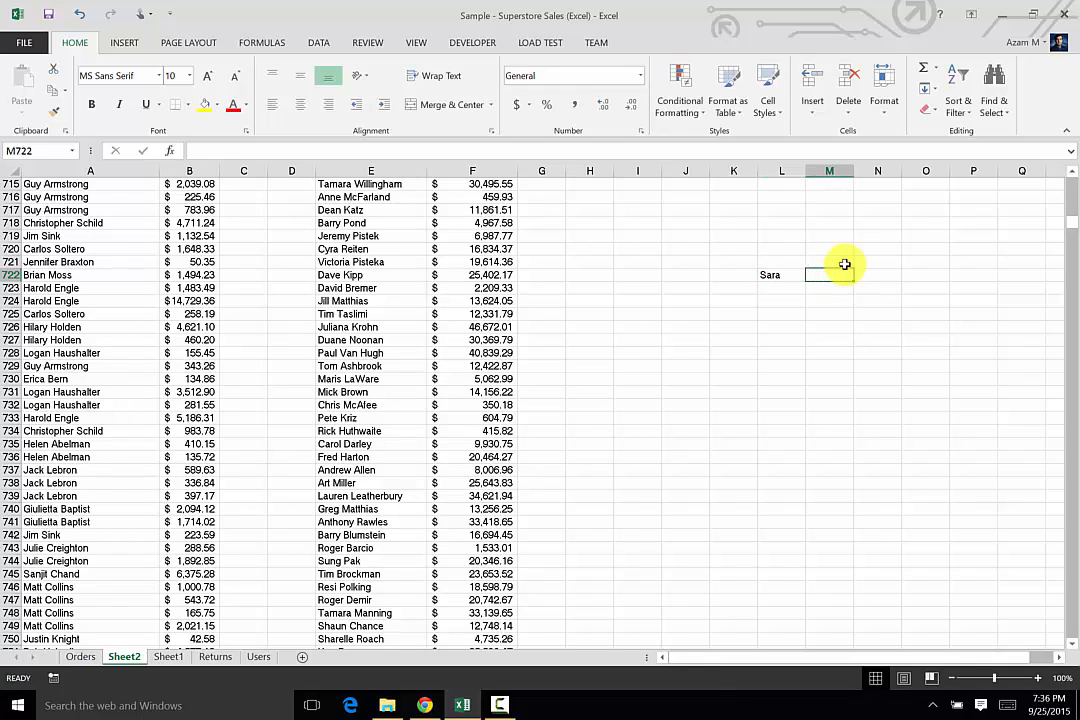
pyautogui.write('56')
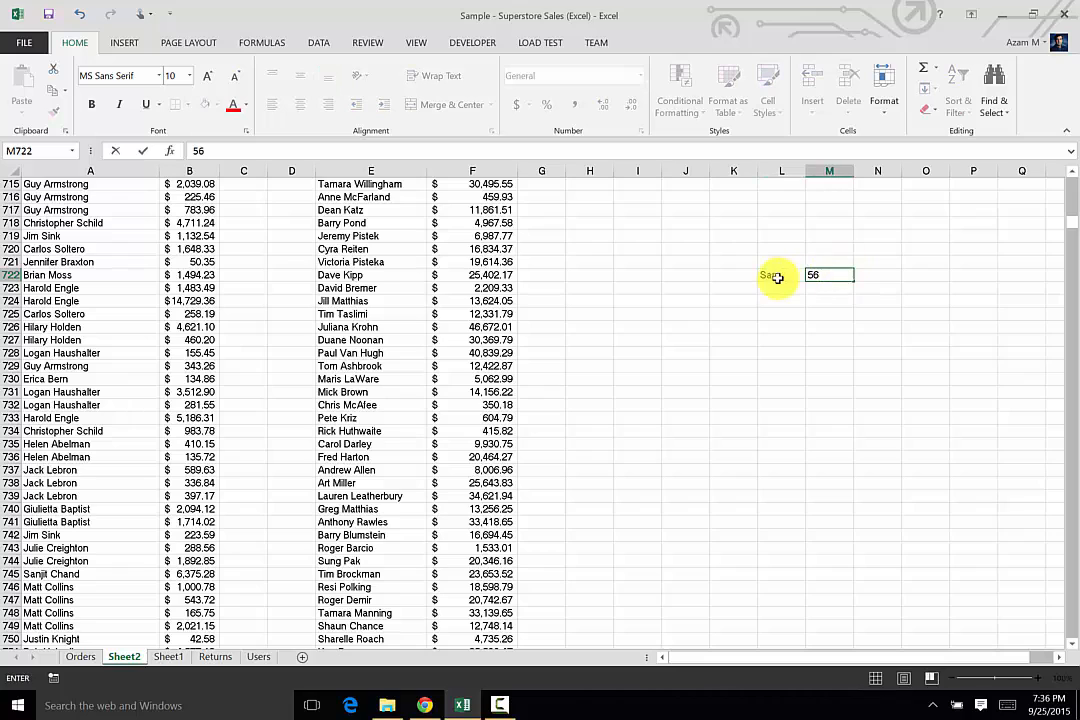
pyautogui.press('Return')
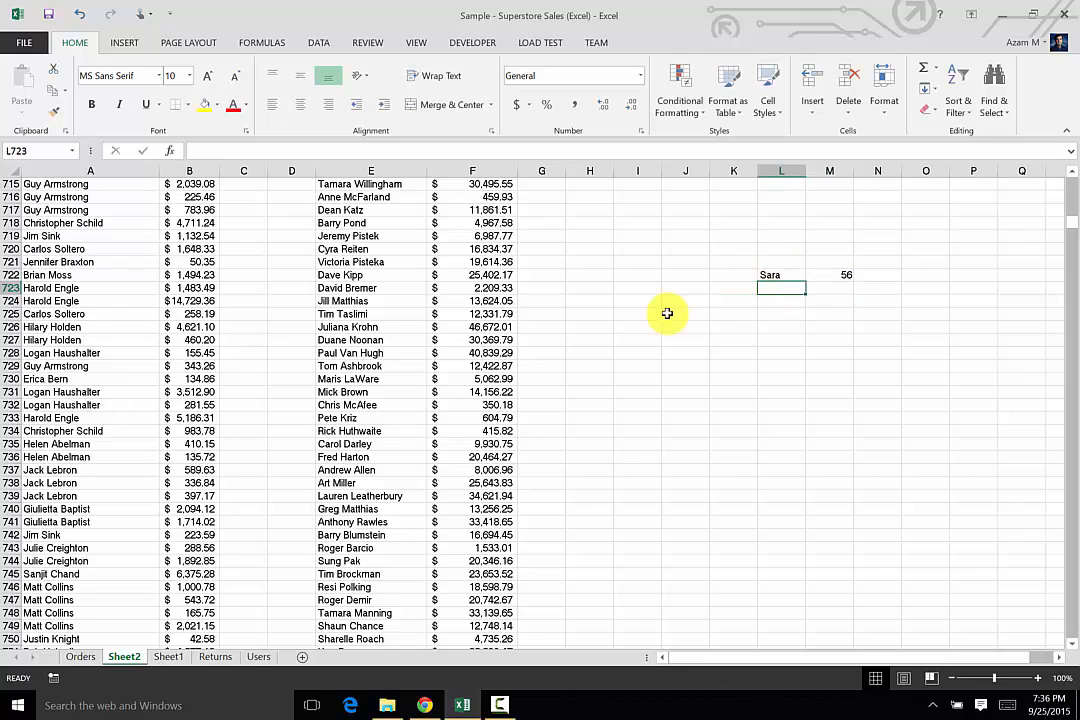
# Add a second, different first name in L723 with the value 8 in M723
pyautogui.write('J')
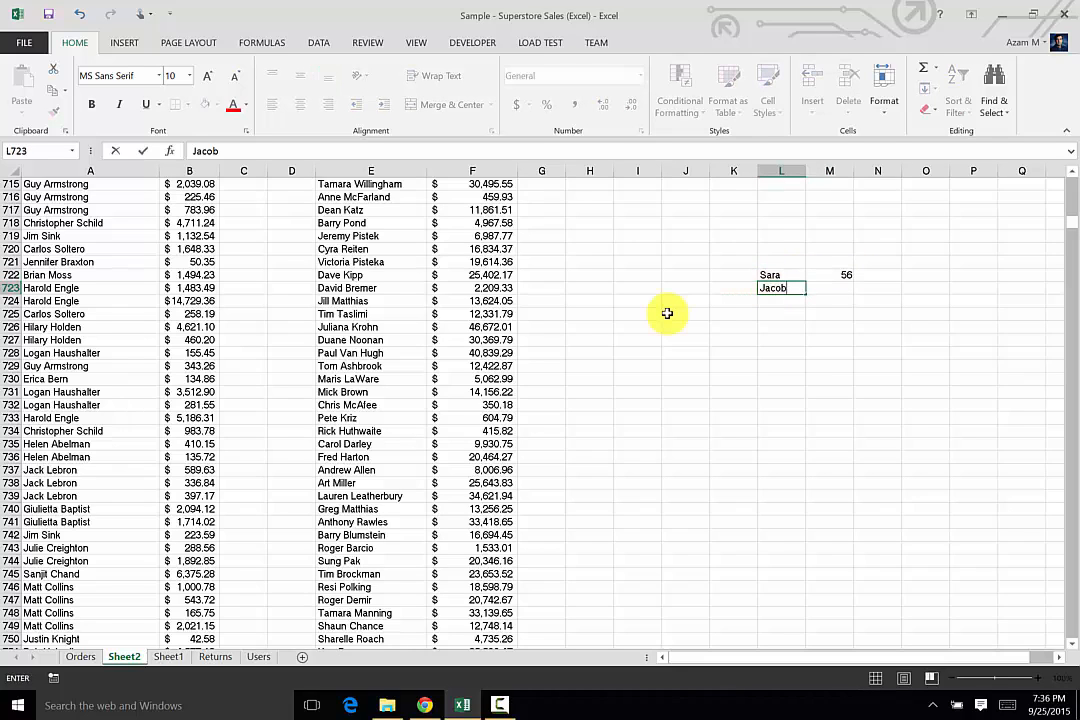
pyautogui.write('acob')
pyautogui.click(844, 290)
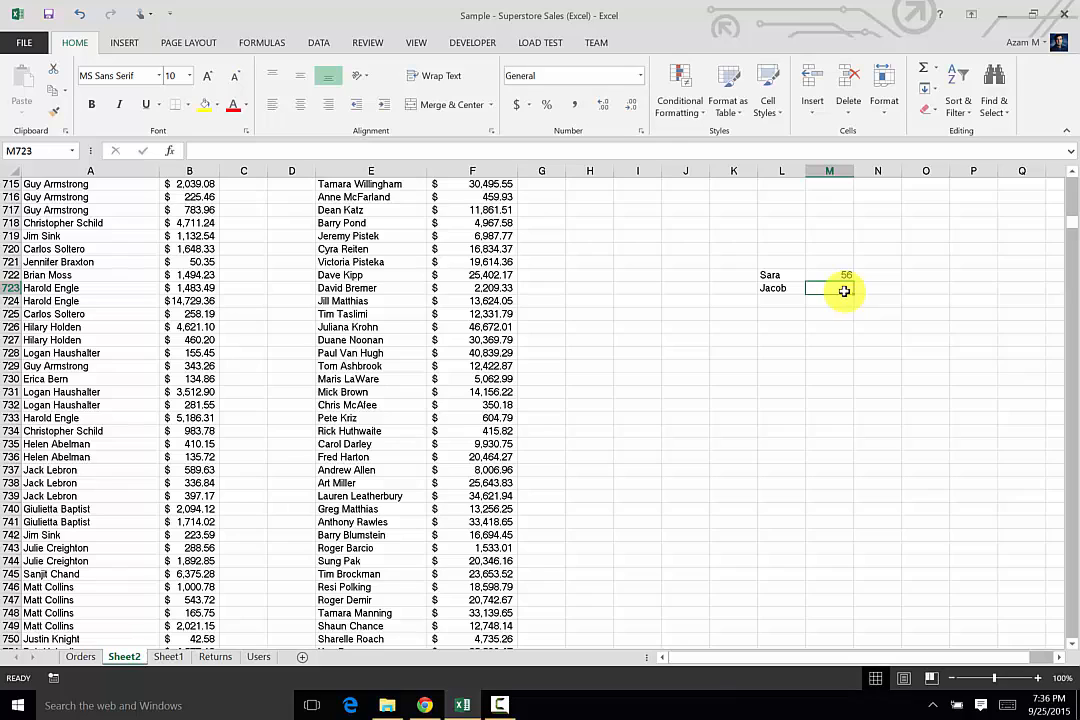
pyautogui.write('8')
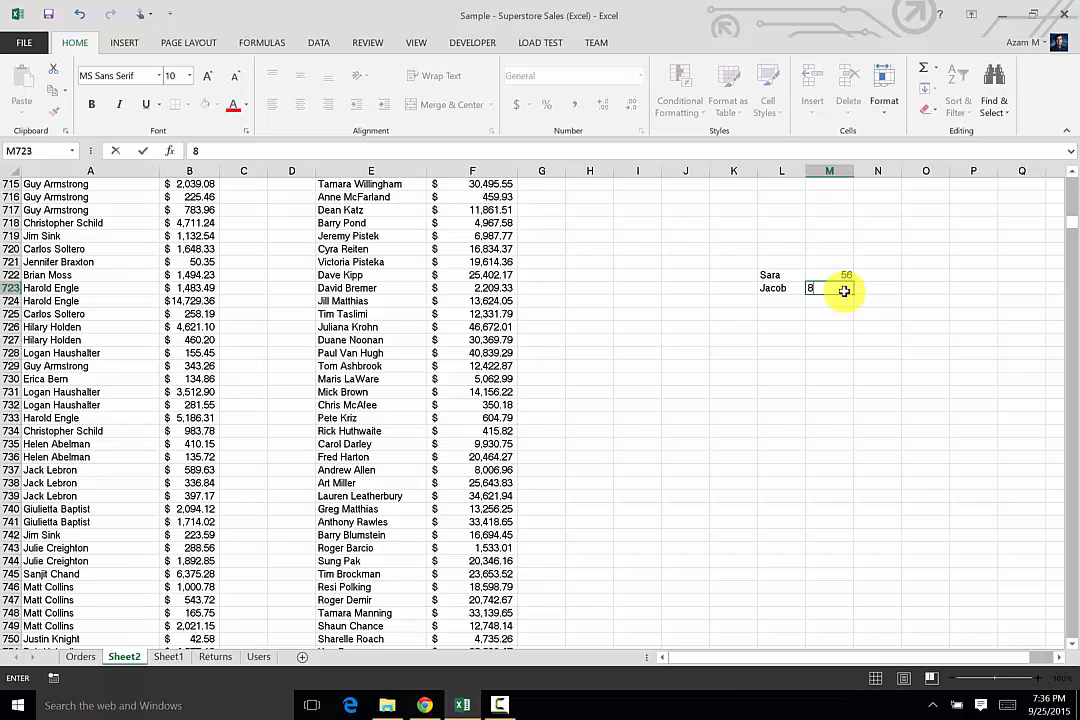
# Repeat the first name from L722 in L724 and enter the value 6 in M724
pyautogui.click(774, 300)
pyautogui.write('S')
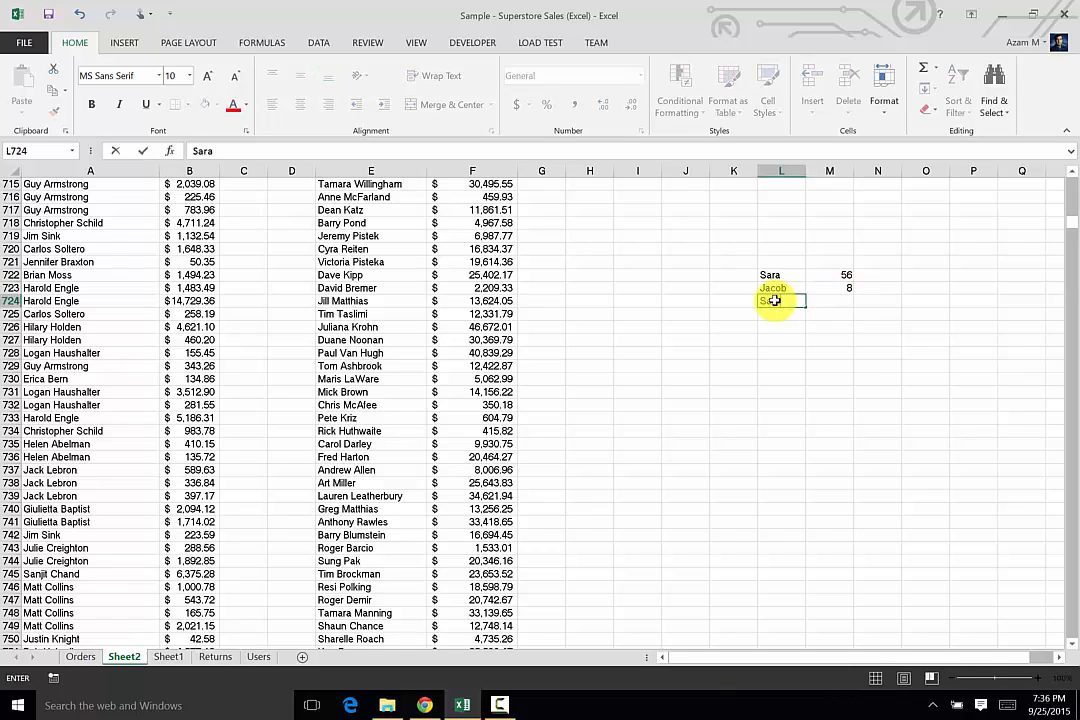
pyautogui.write('ara')
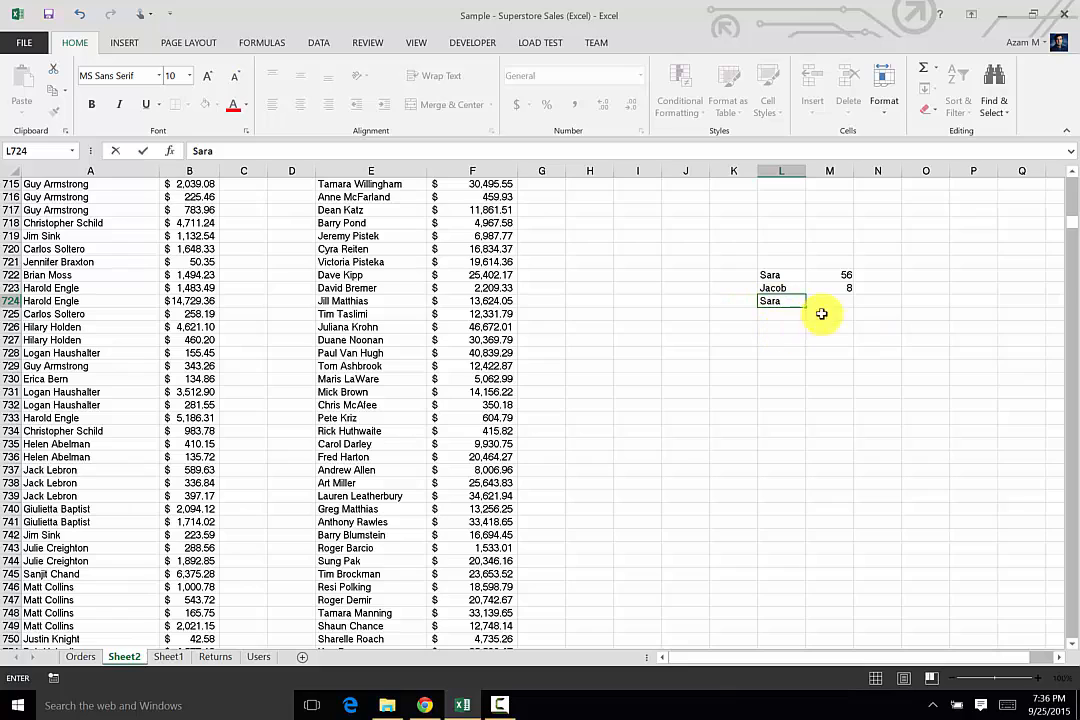
pyautogui.click(844, 299)
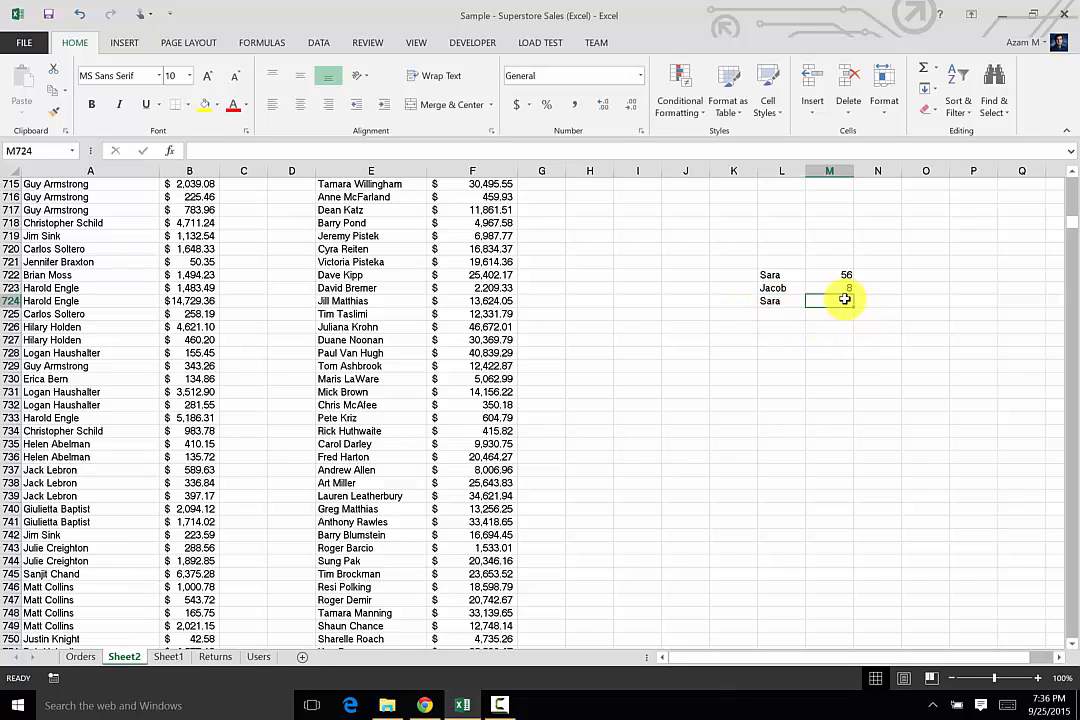
pyautogui.write('6')
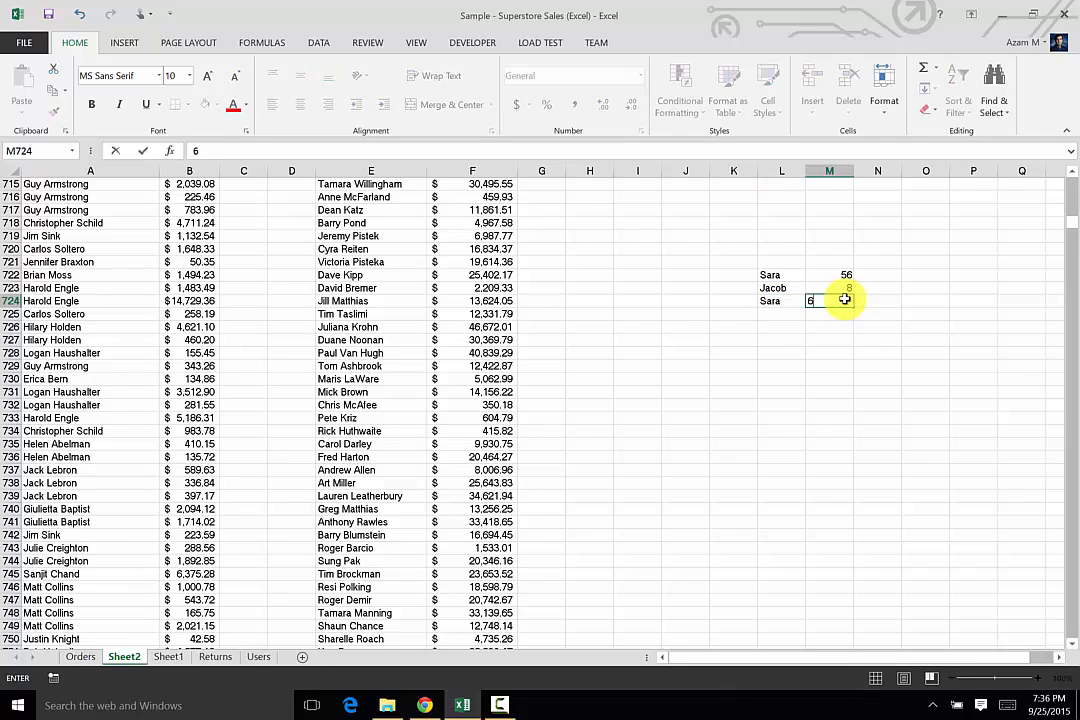
pyautogui.press('Return')
pyautogui.click(765, 364)
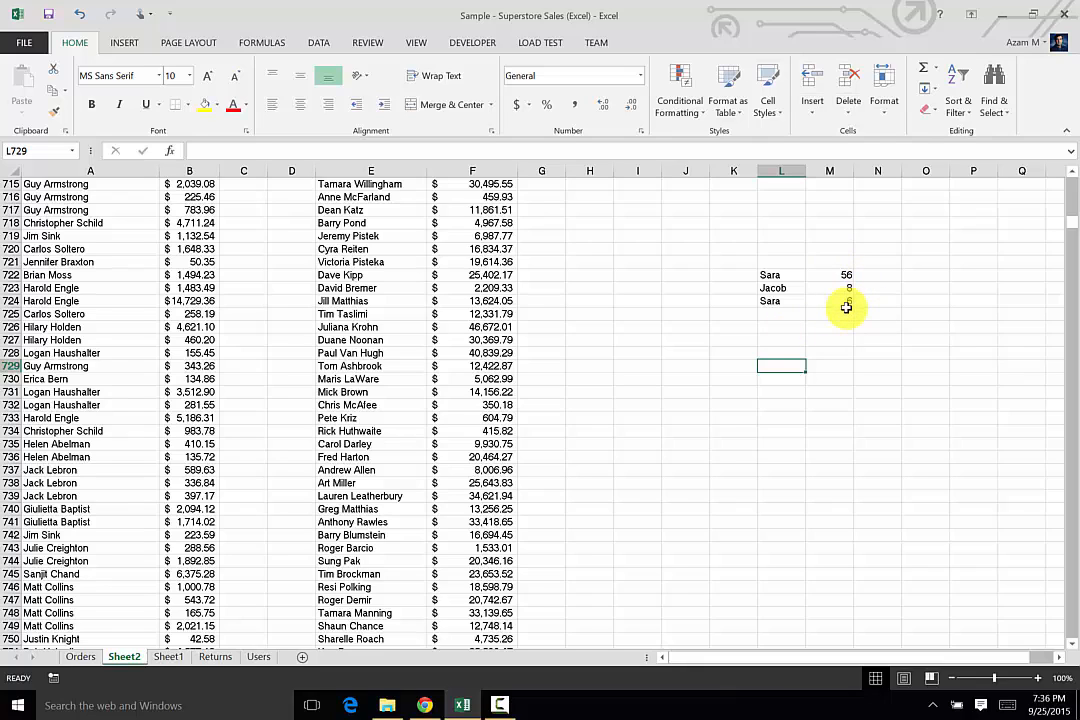
# Enter a third first name in both L725 and L726, with the values 4 in M725 and 7 in M726
pyautogui.click(779, 313)
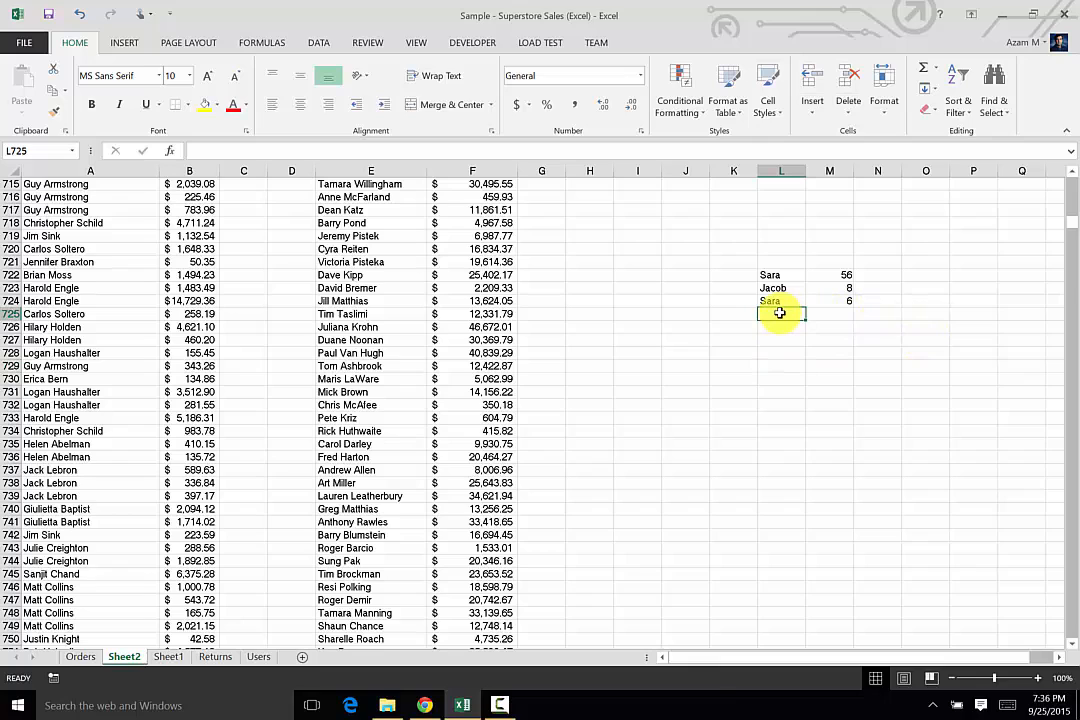
pyautogui.write('Zonglin')
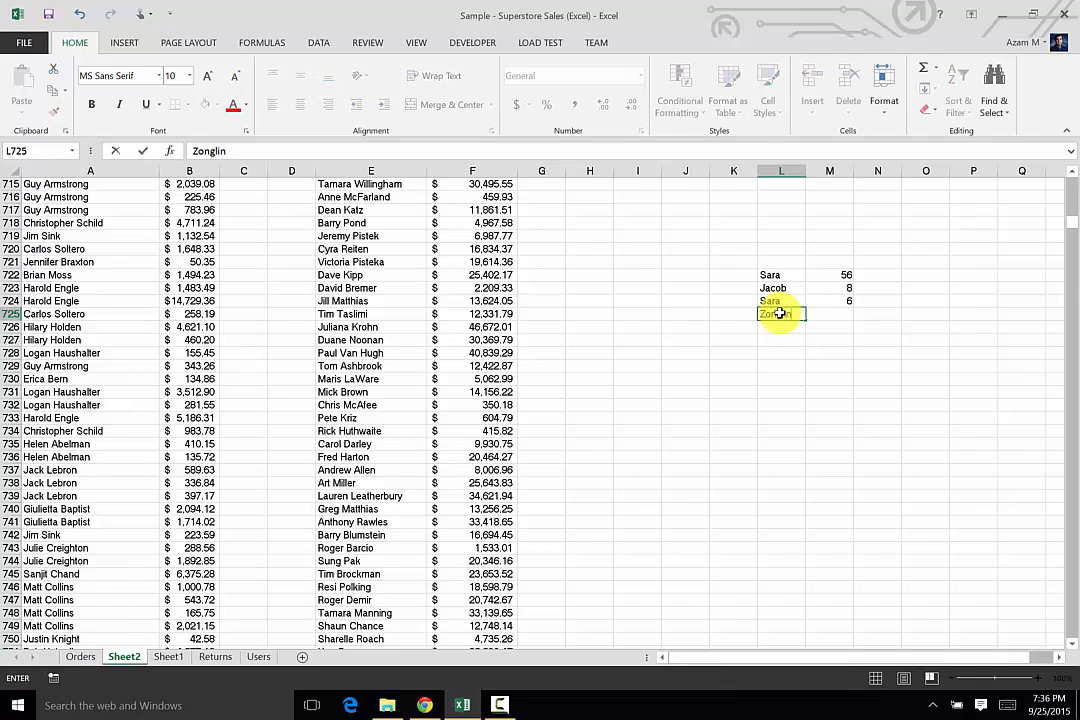
pyautogui.click(836, 314)
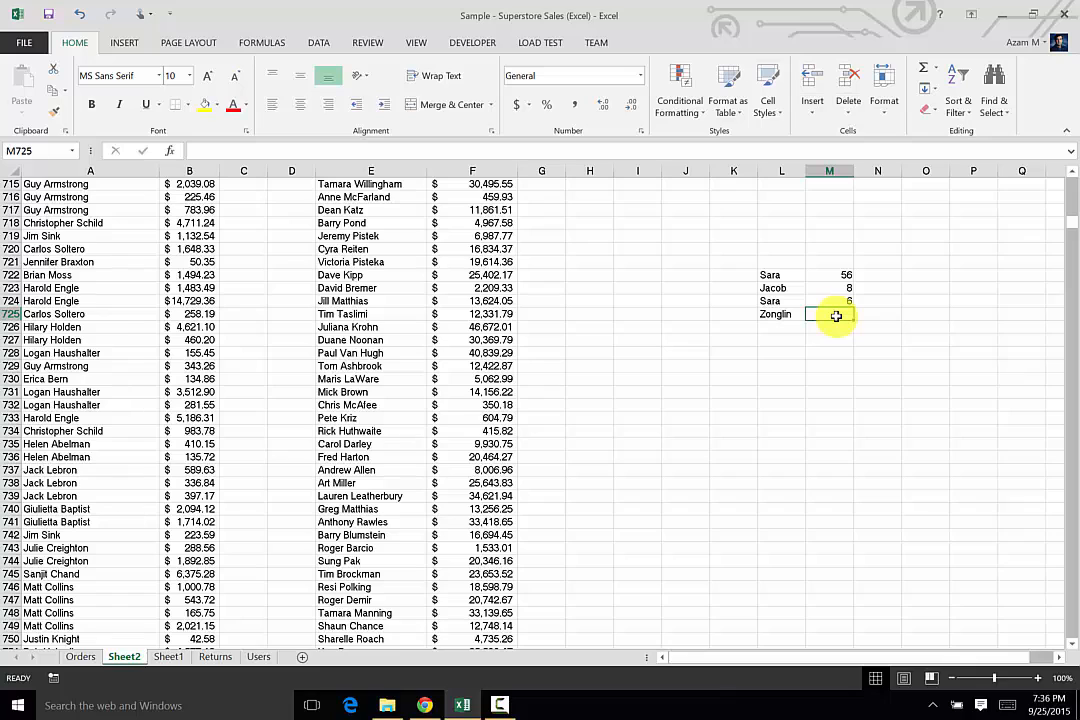
pyautogui.write('4')
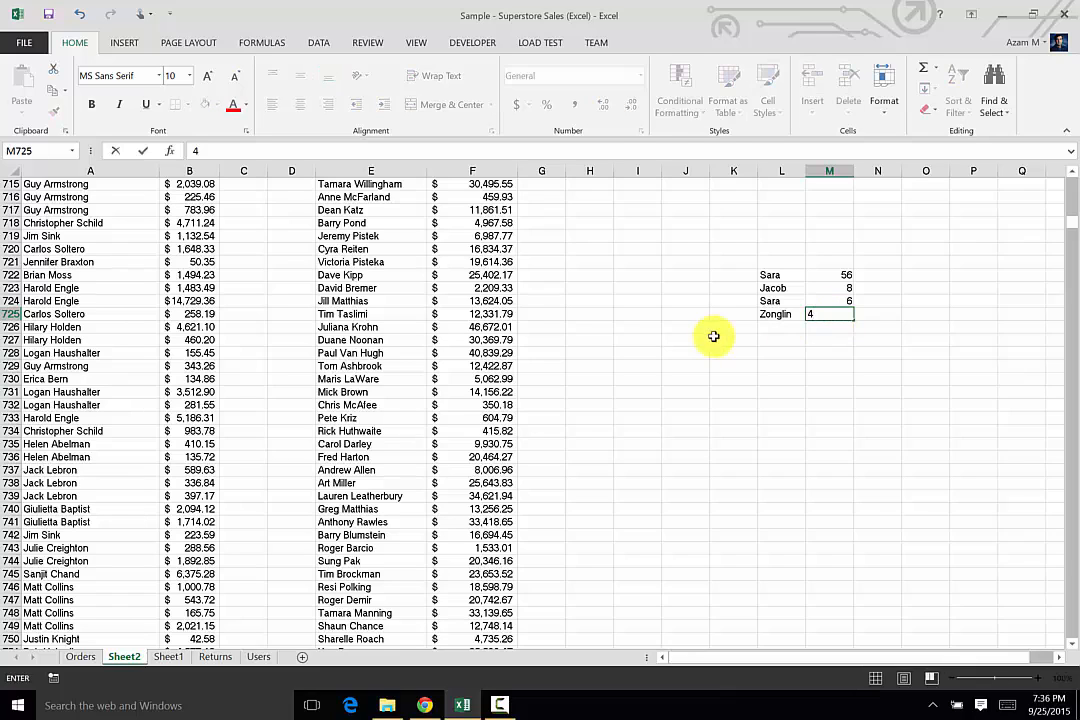
pyautogui.click(766, 327)
pyautogui.write('Zonglin')
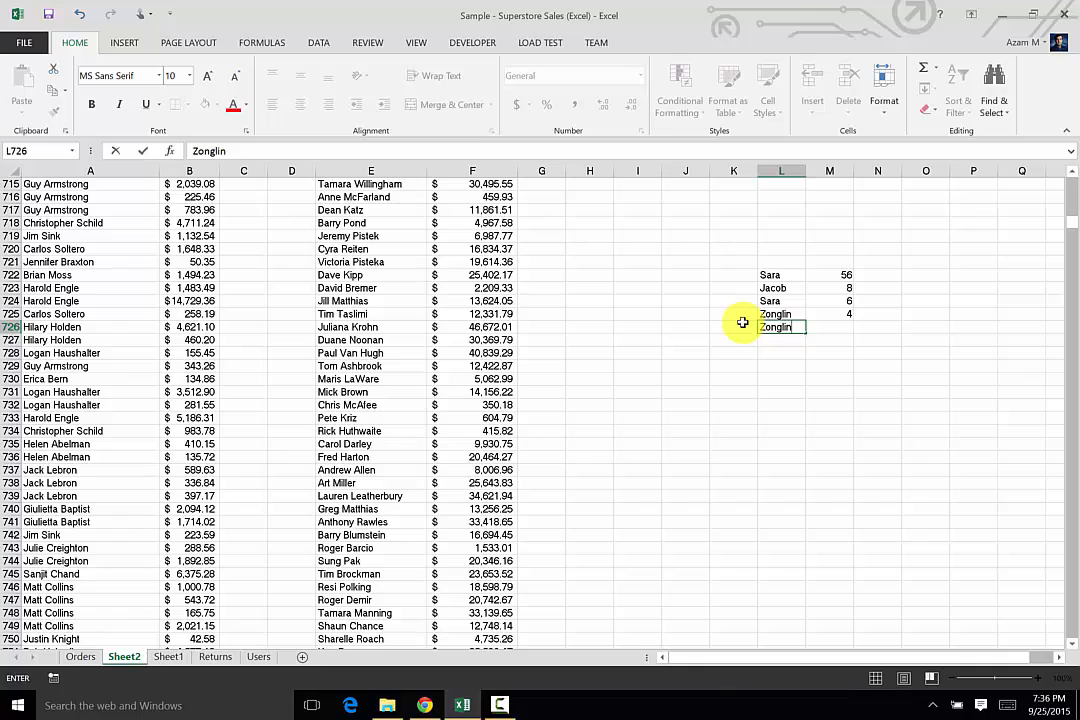
pyautogui.click(845, 326)
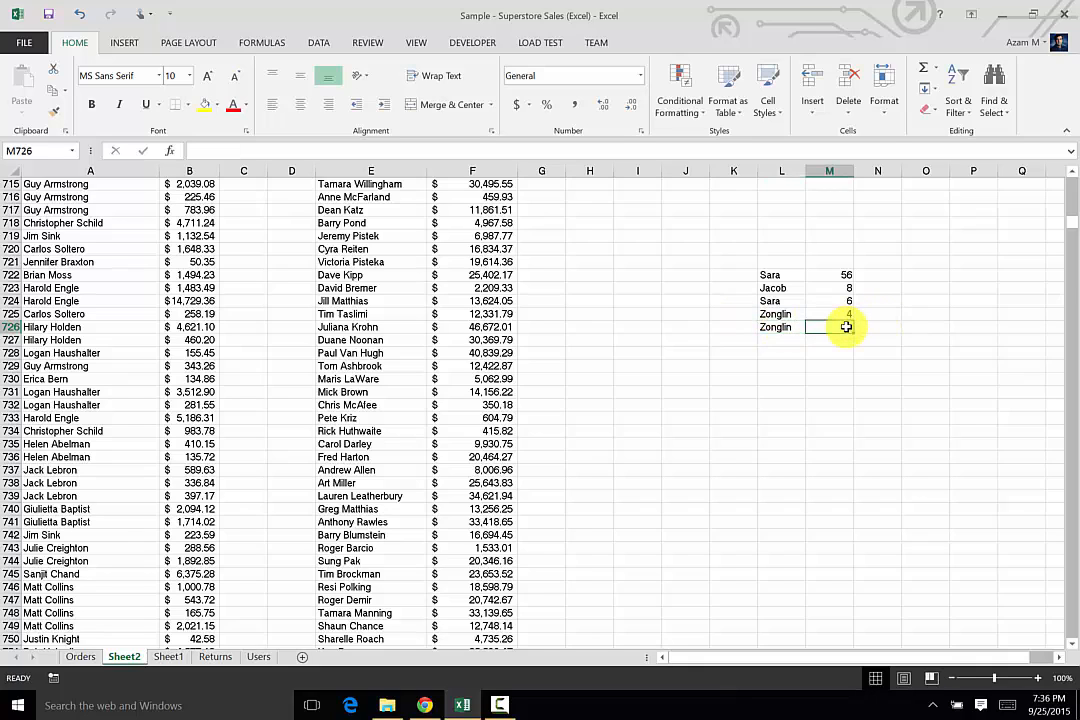
pyautogui.write('7')
# Start a Consolidate operation at M734 and remove the previous source reference to columns A:B of Sheet2
pyautogui.click(829, 428)
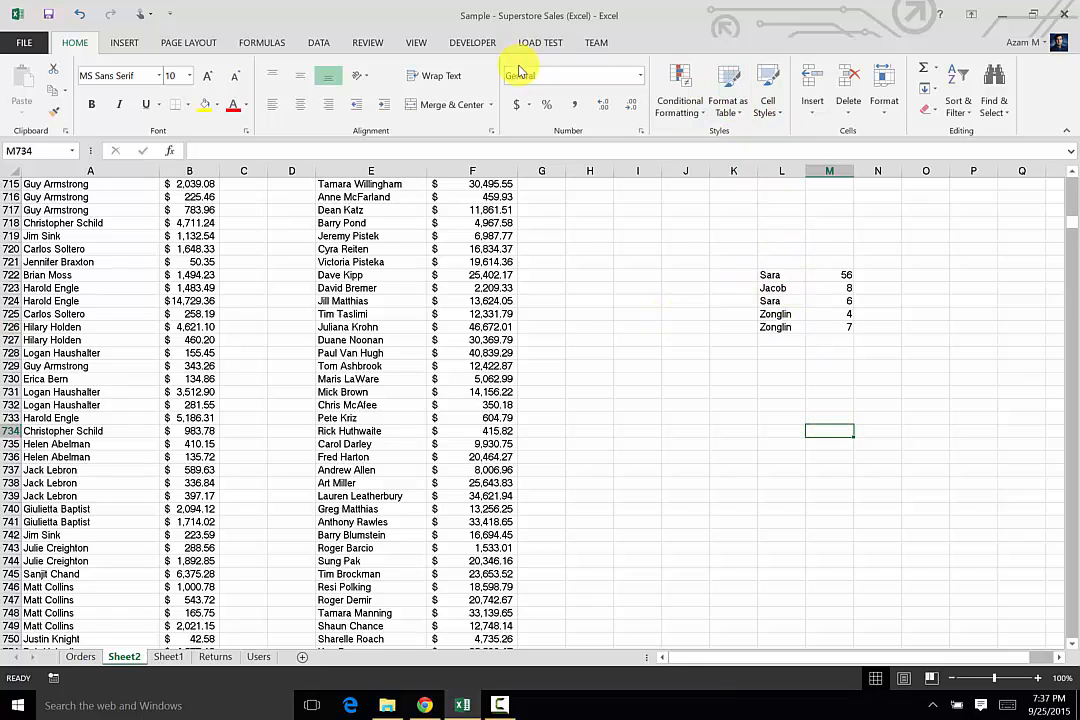
pyautogui.click(316, 43)
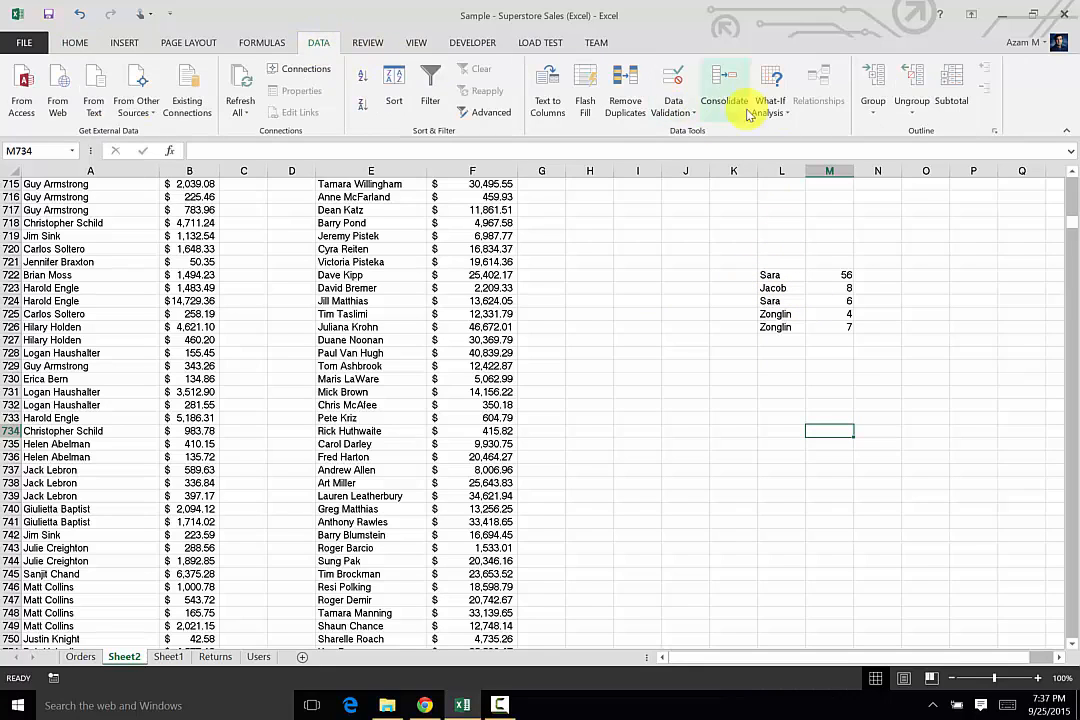
pyautogui.click(720, 88)
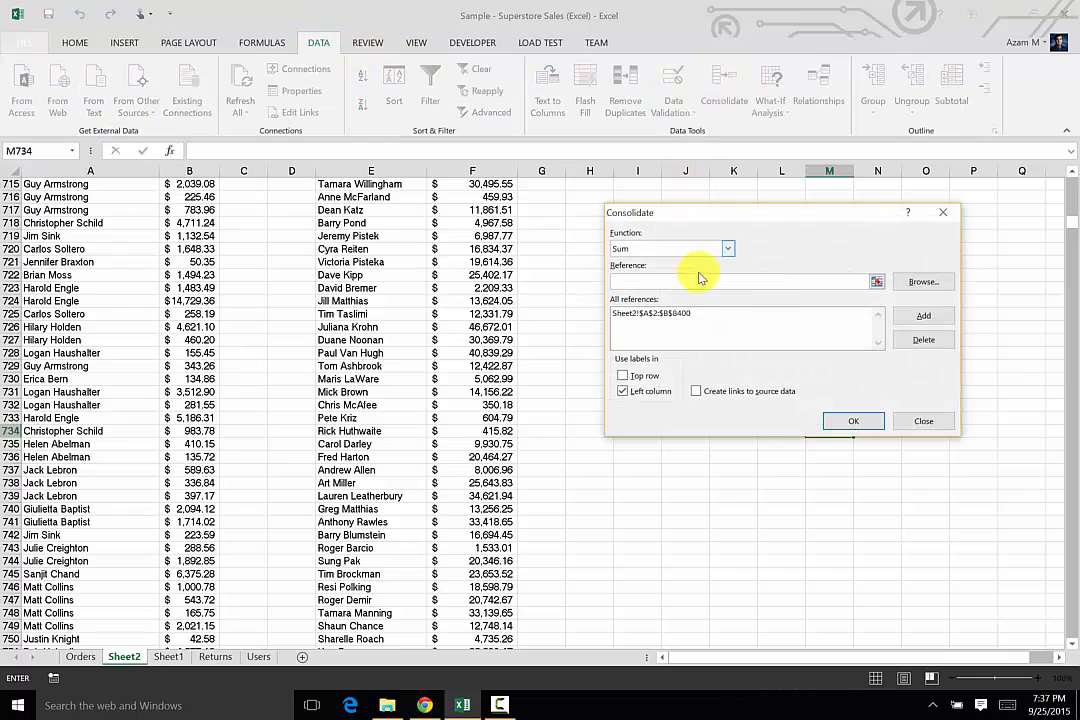
pyautogui.moveTo(758, 217); pyautogui.dragTo(479, 269)
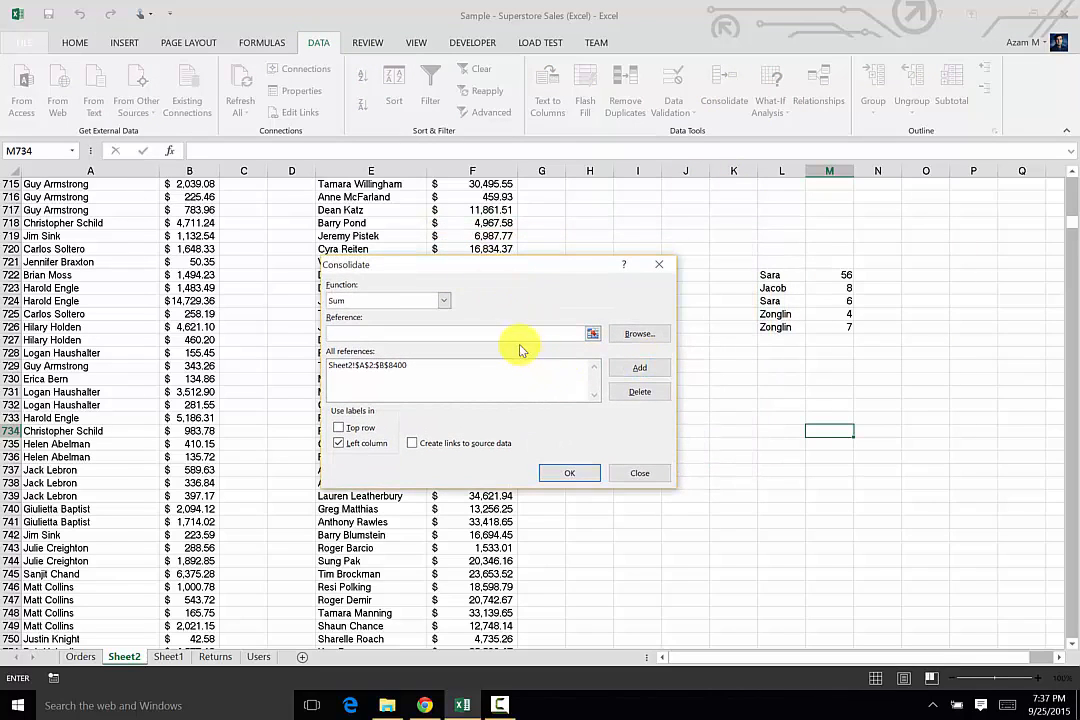
pyautogui.click(492, 366)
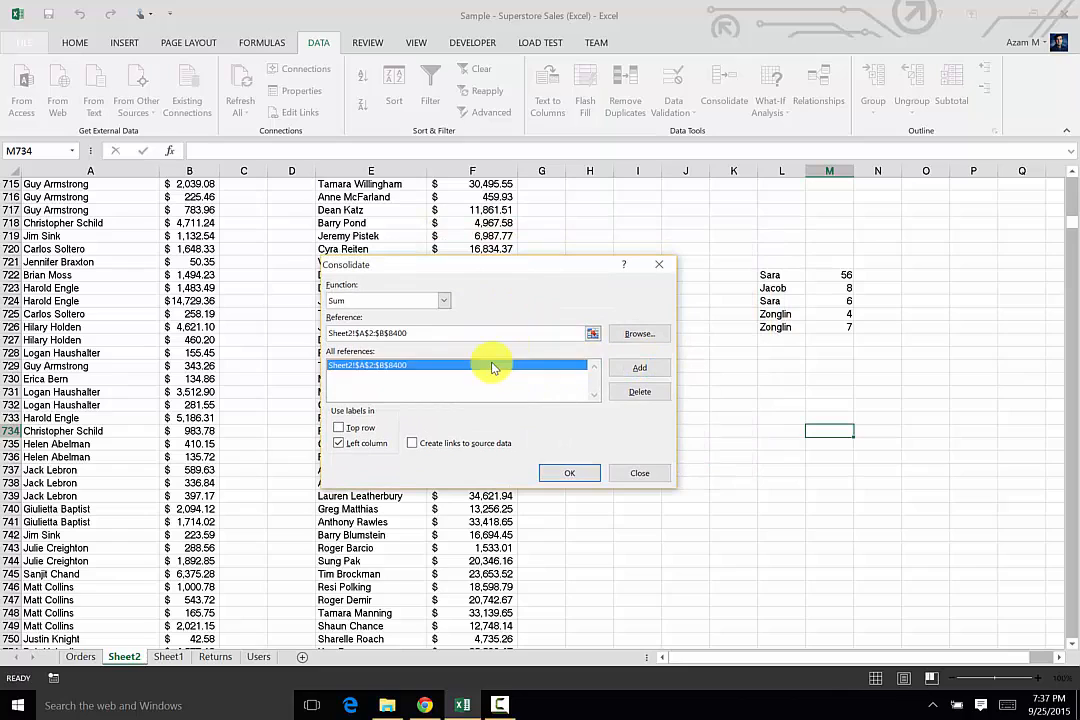
pyautogui.click(655, 393)
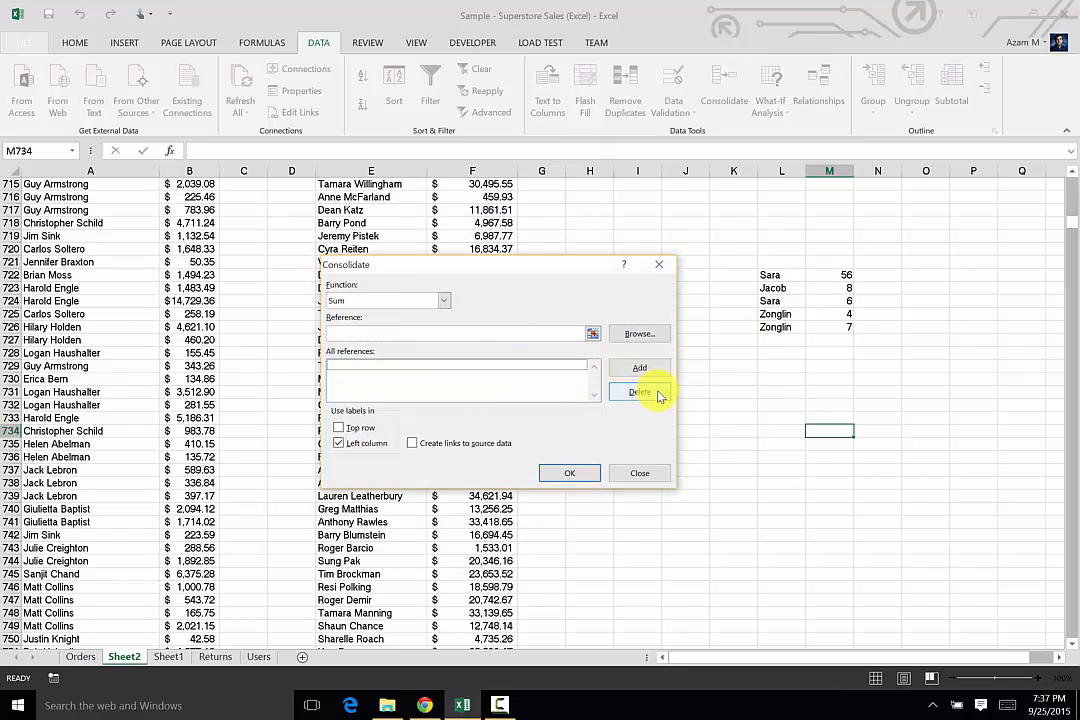
# Add the sample range L722:M726 as the source reference and run the Sum consolidation into M734
pyautogui.click(648, 335)
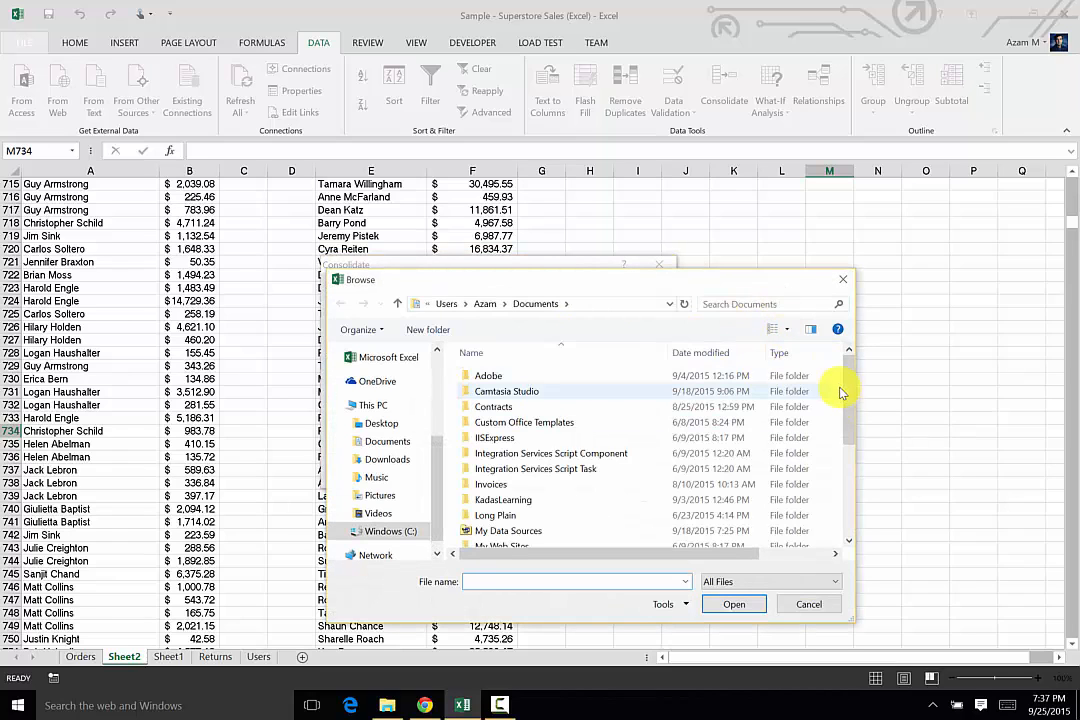
pyautogui.click(816, 608)
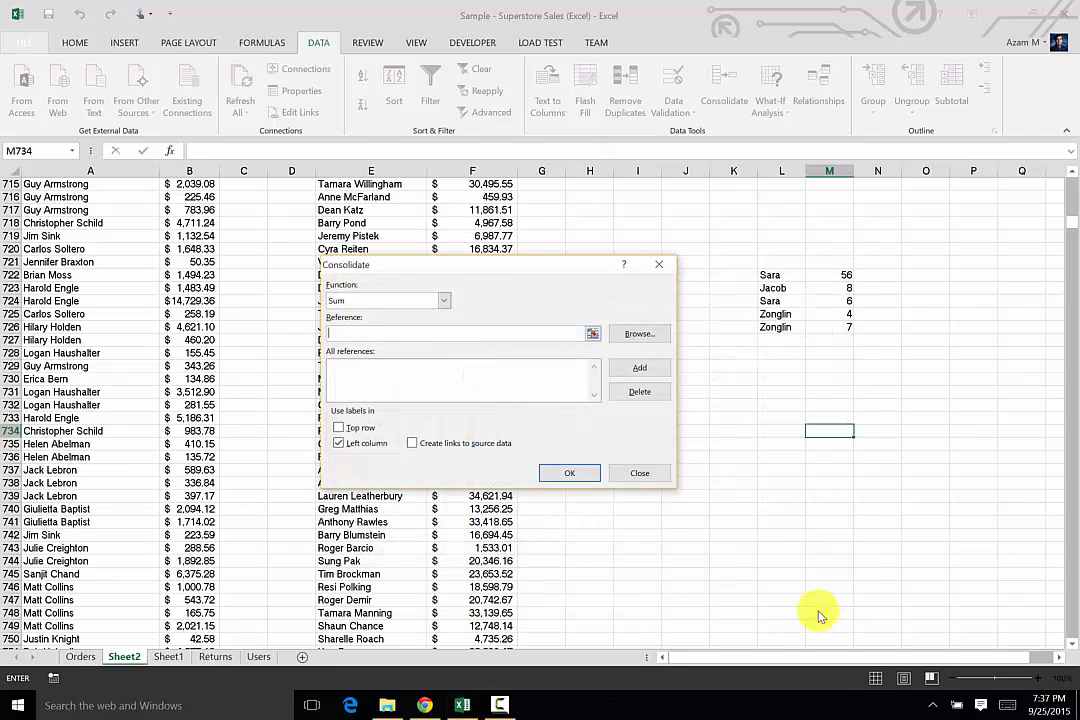
pyautogui.click(593, 335)
pyautogui.moveTo(771, 274); pyautogui.dragTo(828, 325)
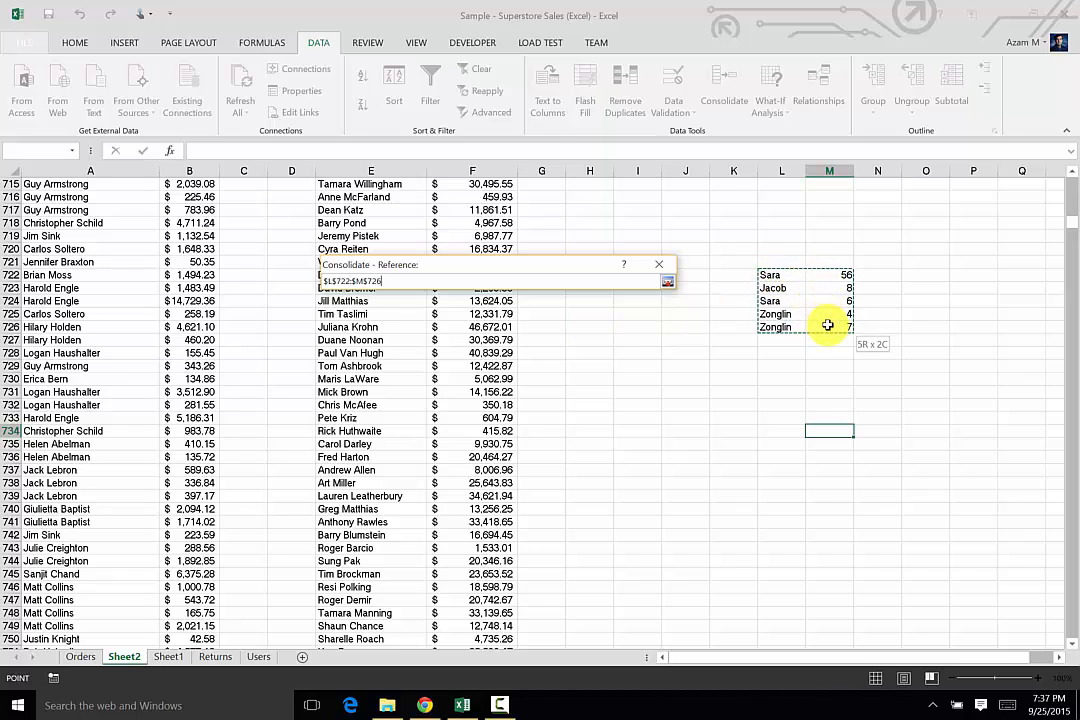
pyautogui.click(667, 281)
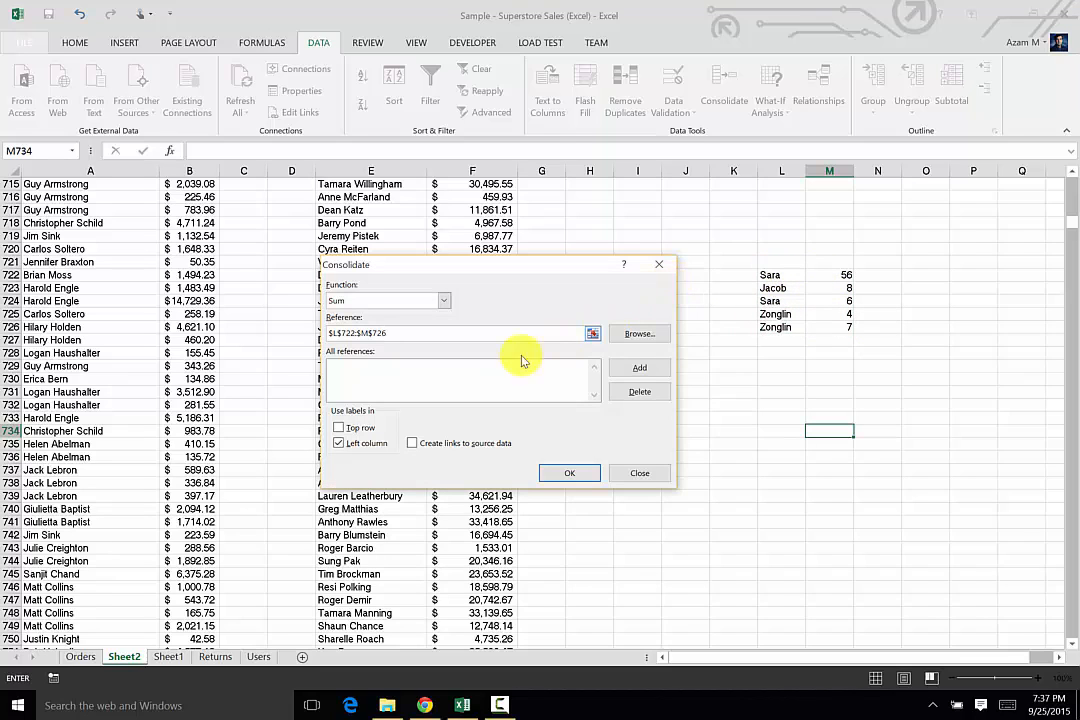
pyautogui.click(653, 369)
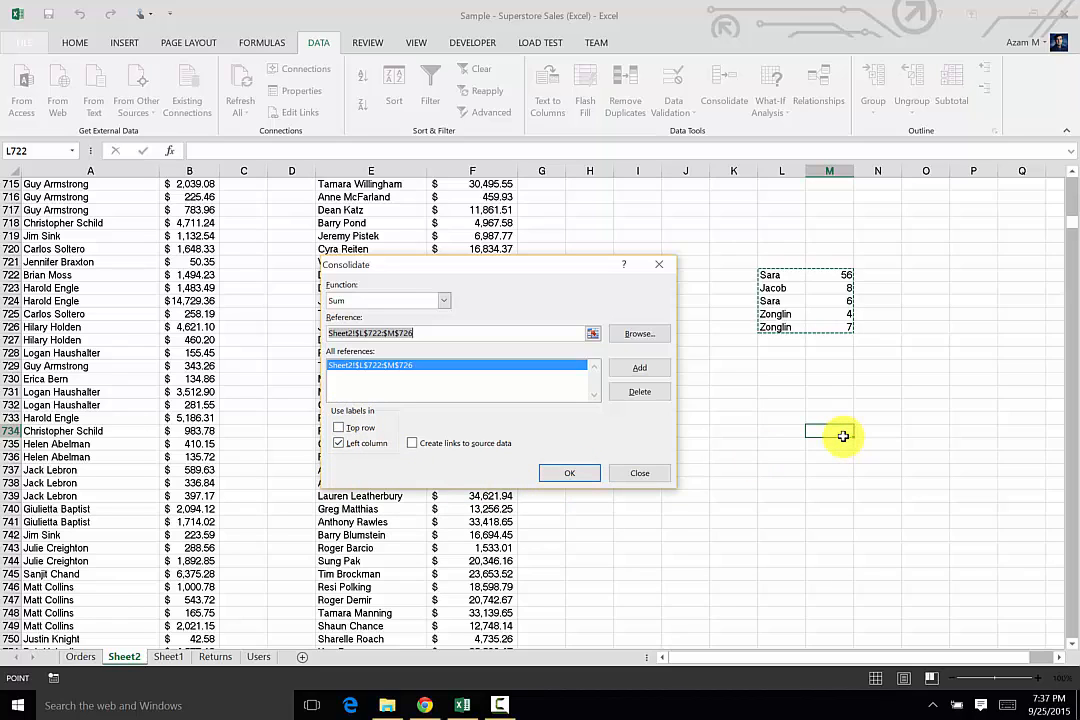
pyautogui.click(563, 474)
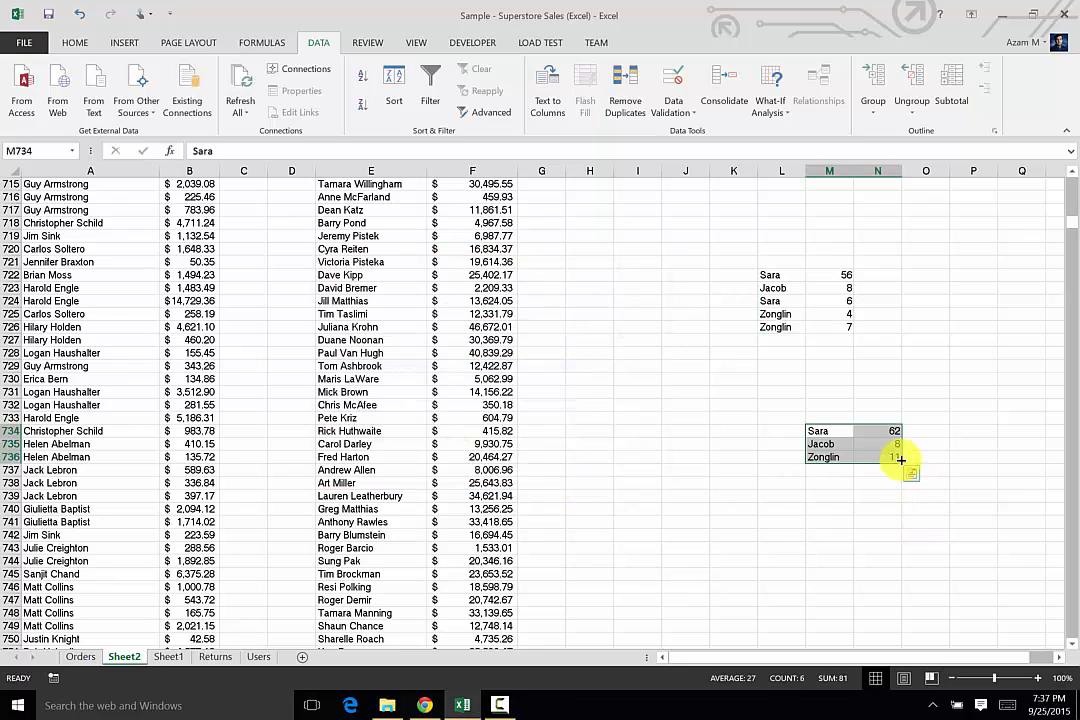
pyautogui.click(830, 432)
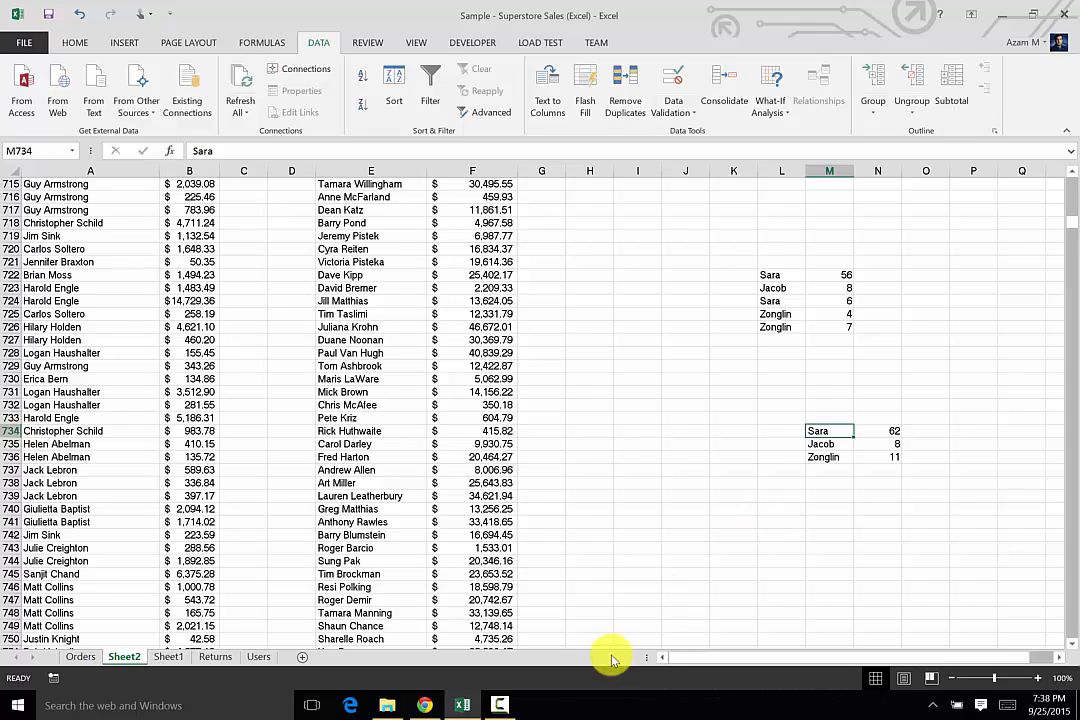
pyautogui.click(501, 706)
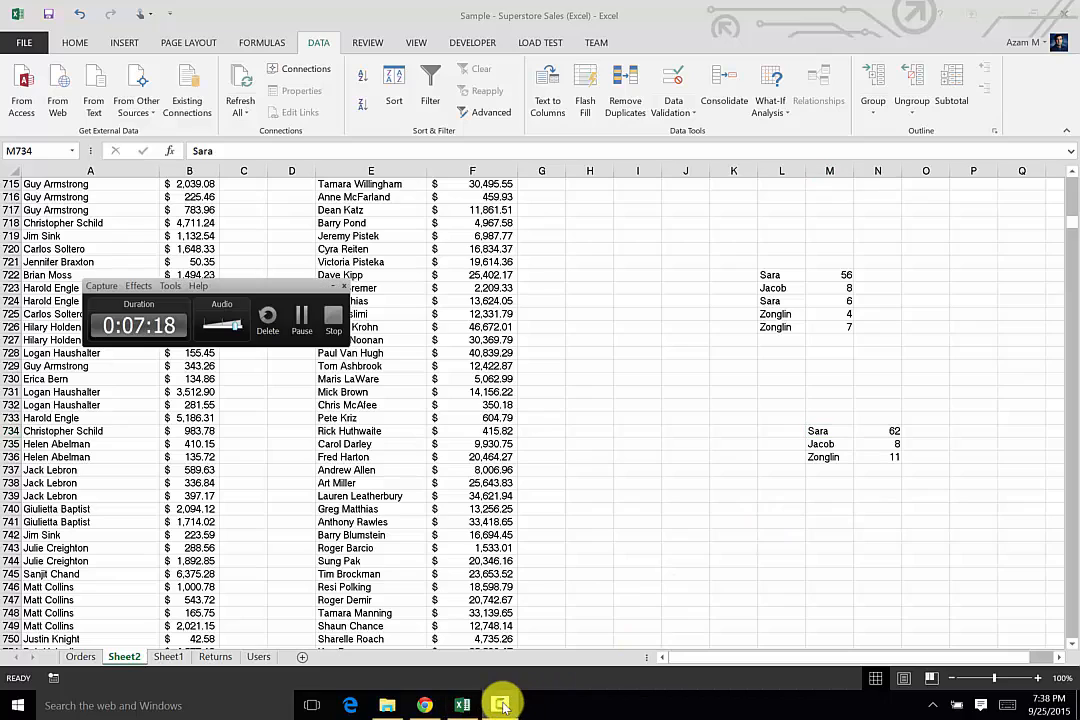